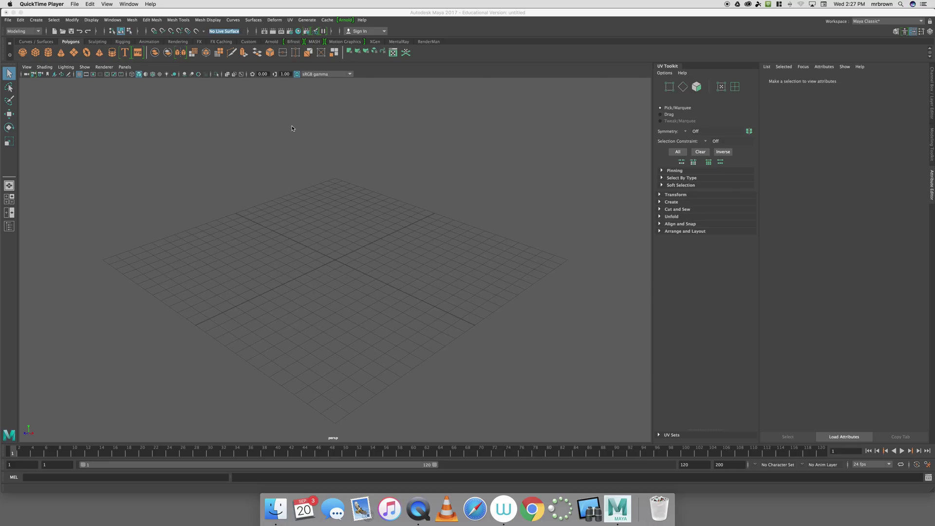
Start a new project in the Project Window, naming it with the author's name followed by CerealCommercialTutorial.
left_click(8, 20)
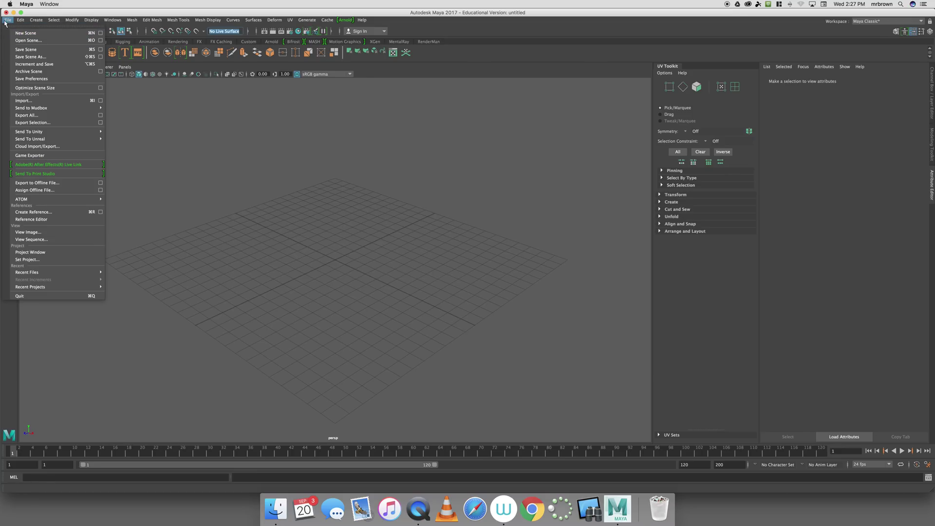
left_click(48, 253)
left_click_drag(250, 33, 364, 110)
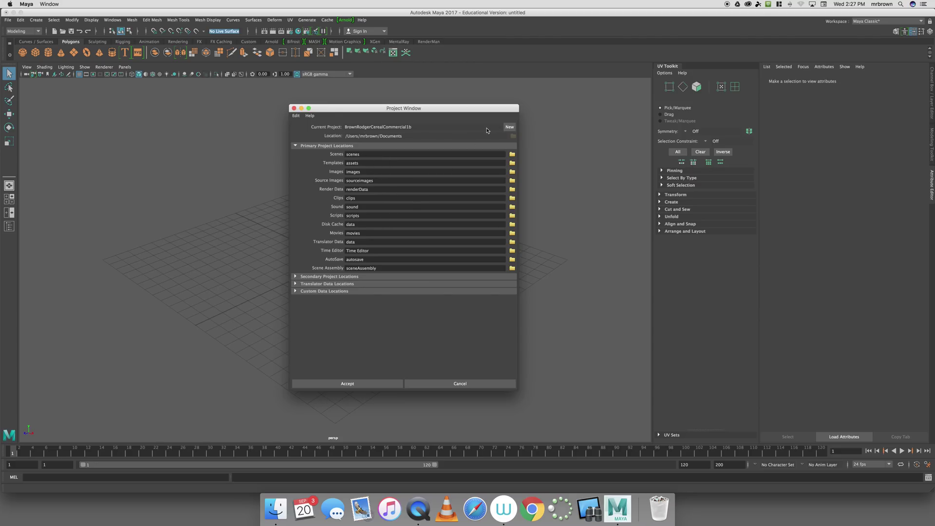
left_click(510, 128)
double_click(421, 126)
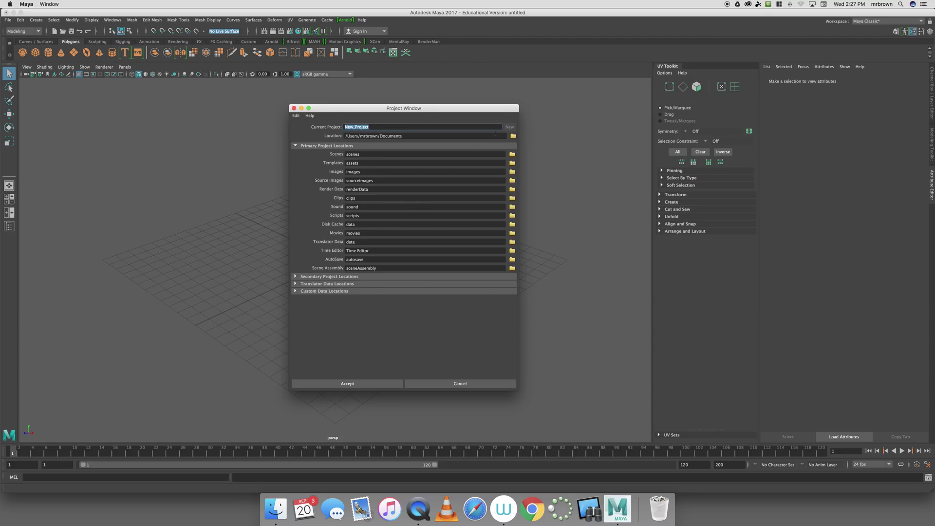
type("Brown")
type("RodgerCerealCommercialTutorial")
key("Tab")
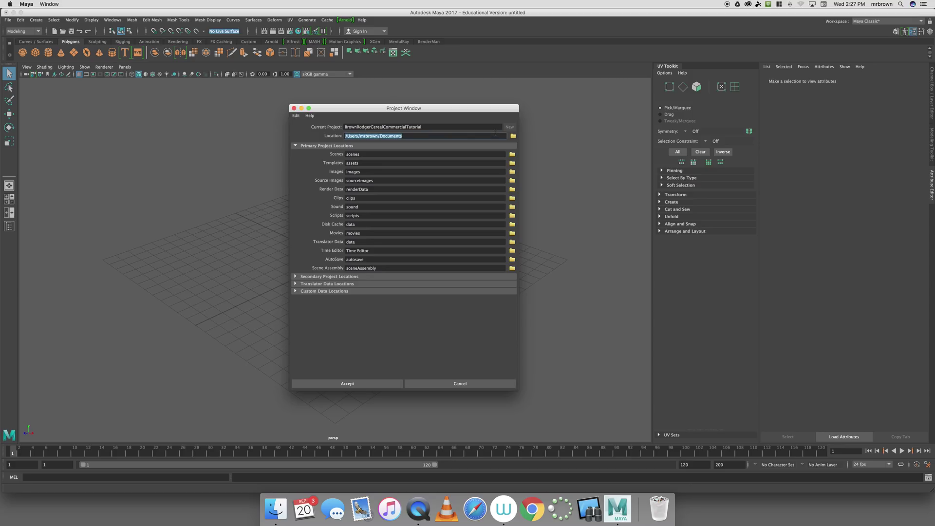
left_click(440, 127)
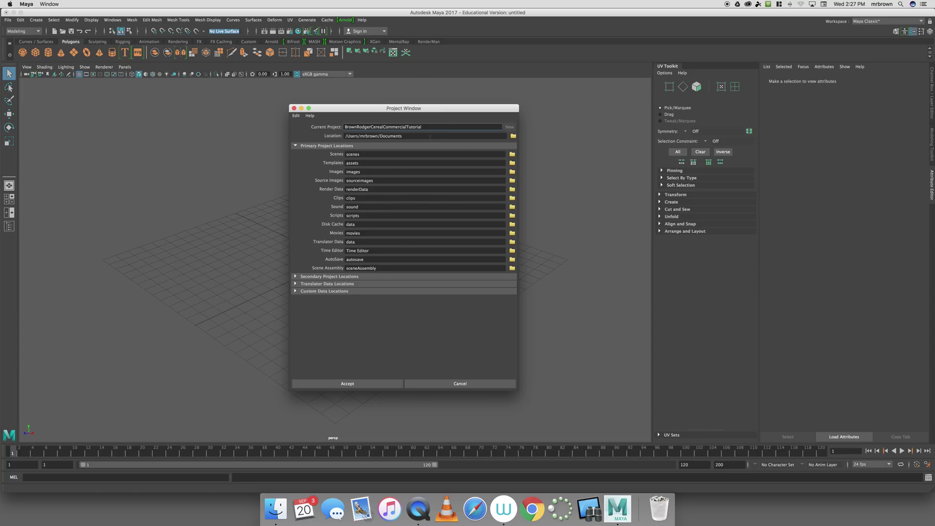
left_click(444, 126)
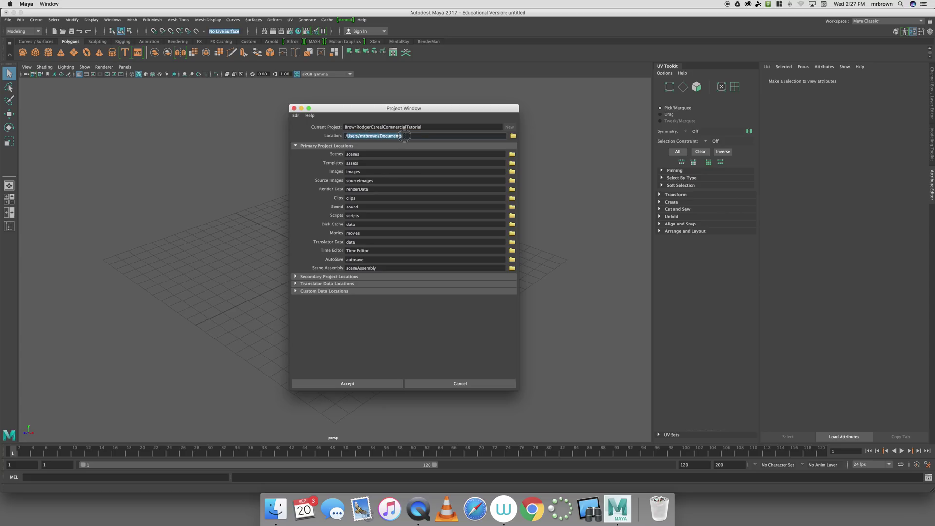
Choose the Documents folder as the new project's location and create the project with the default folders.
left_click(513, 136)
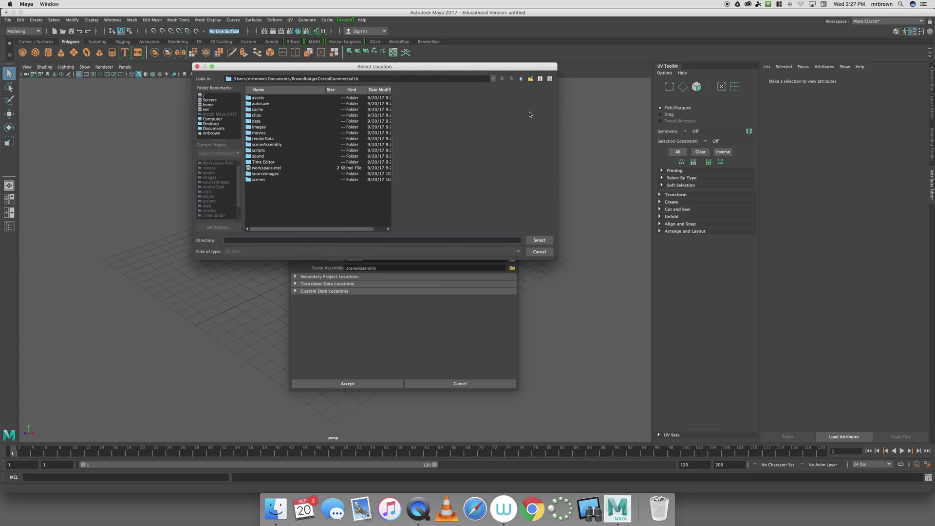
left_click(218, 128)
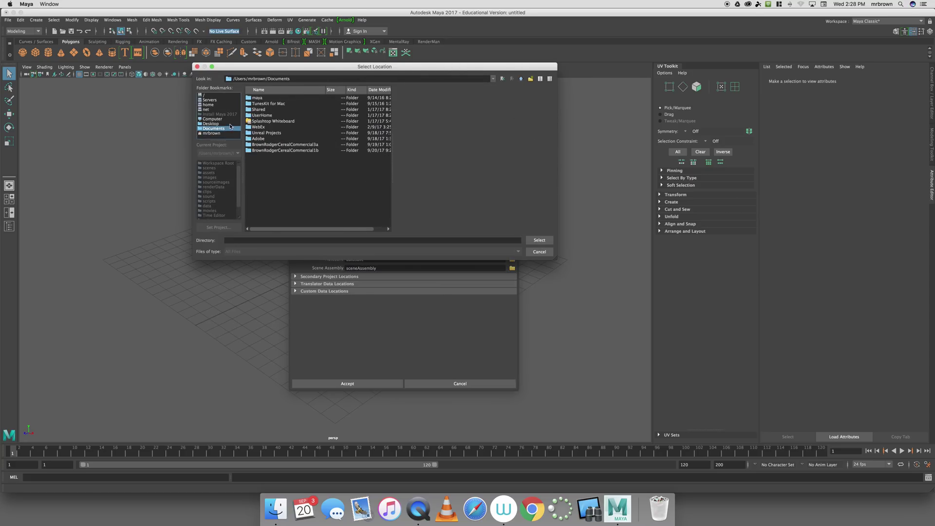
left_click(540, 241)
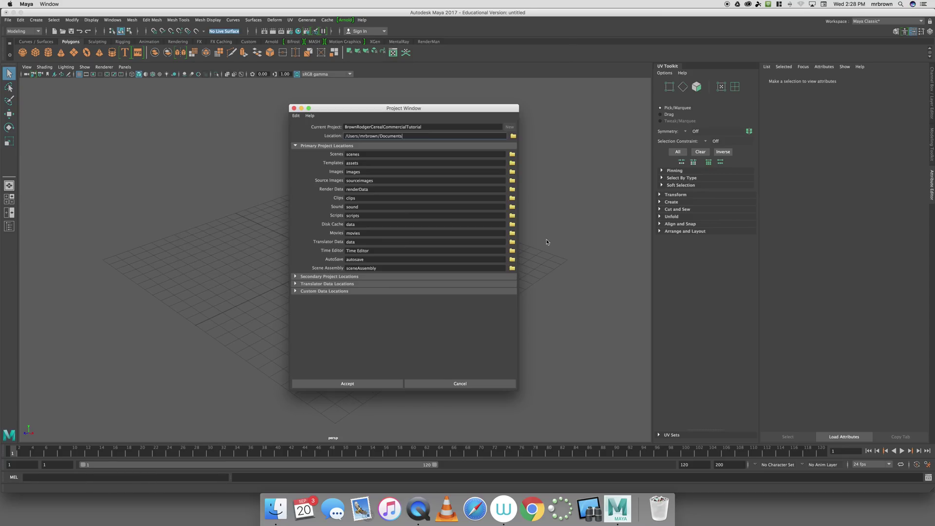
left_click(373, 383)
Switch to Finder, examine the new tutorial project folder in Documents and its workspace.mel file, and close the window.
left_click(275, 509)
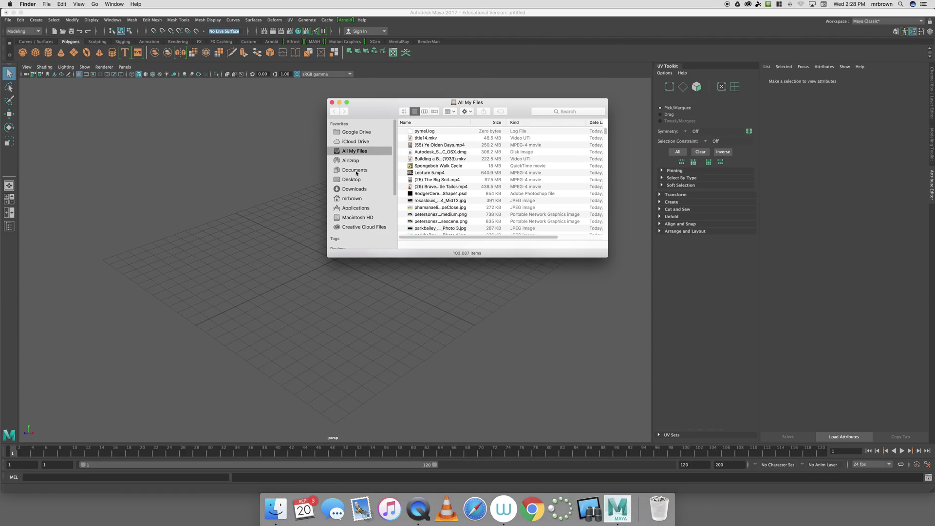
left_click(355, 170)
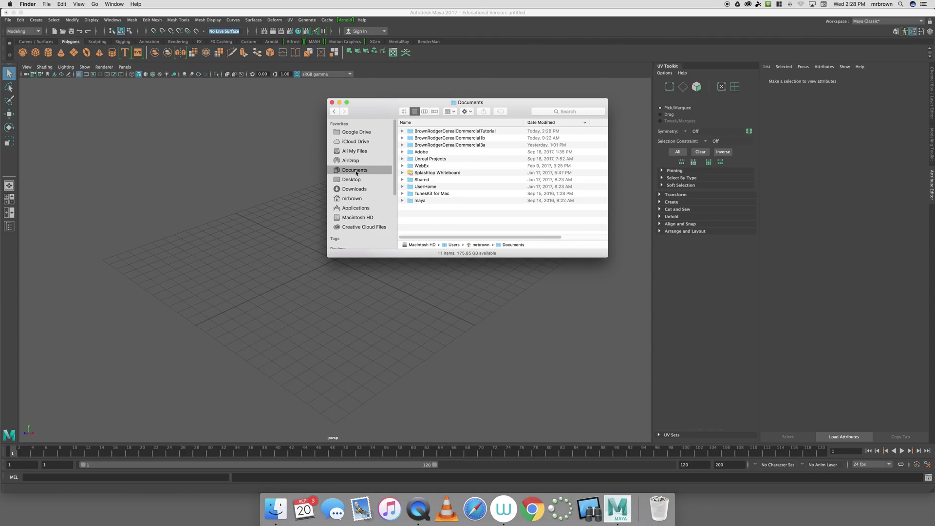
left_click(460, 131)
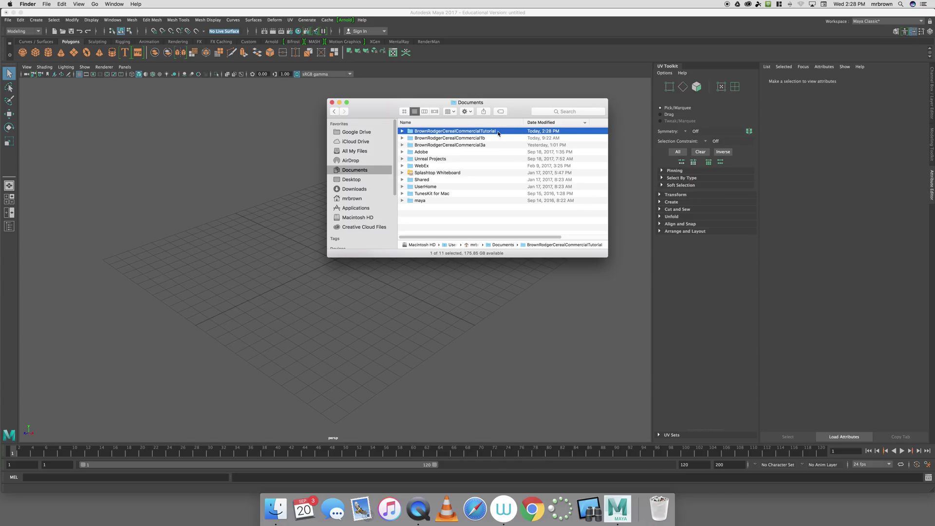
double_click(457, 131)
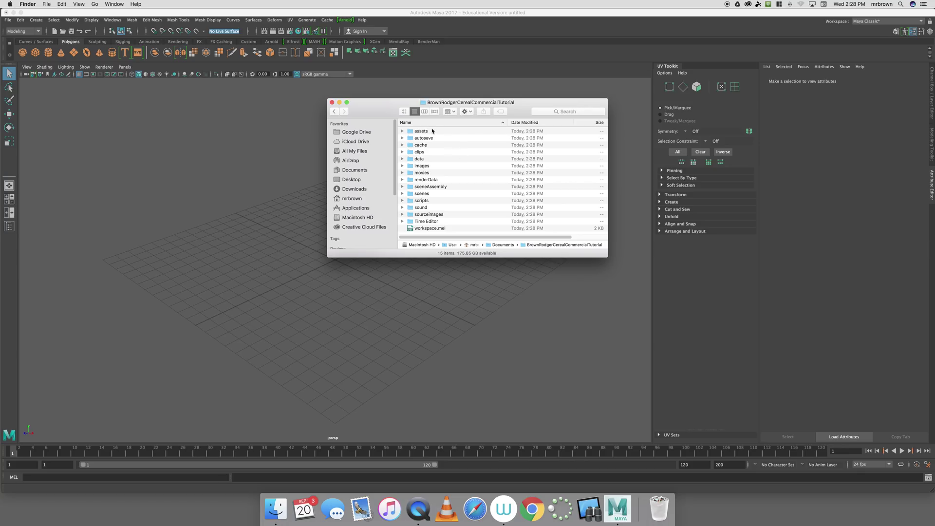
left_click(431, 229)
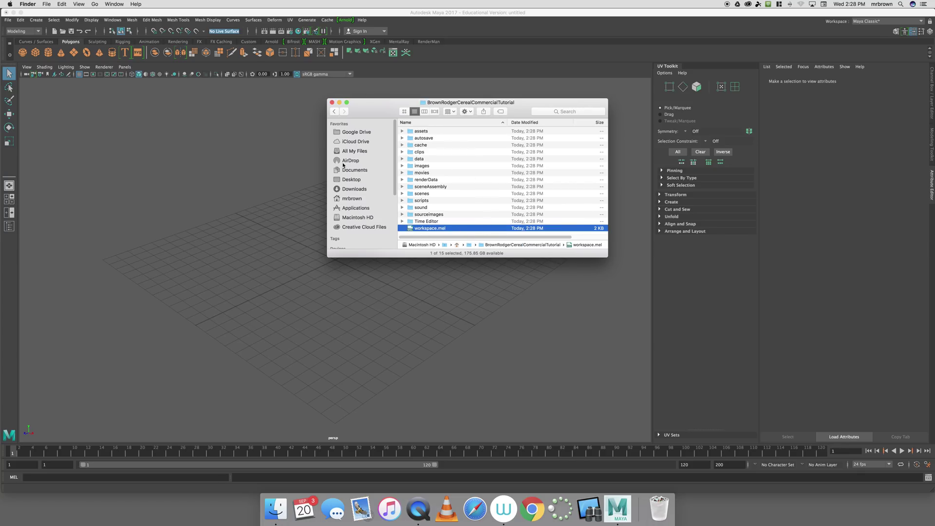
left_click(332, 103)
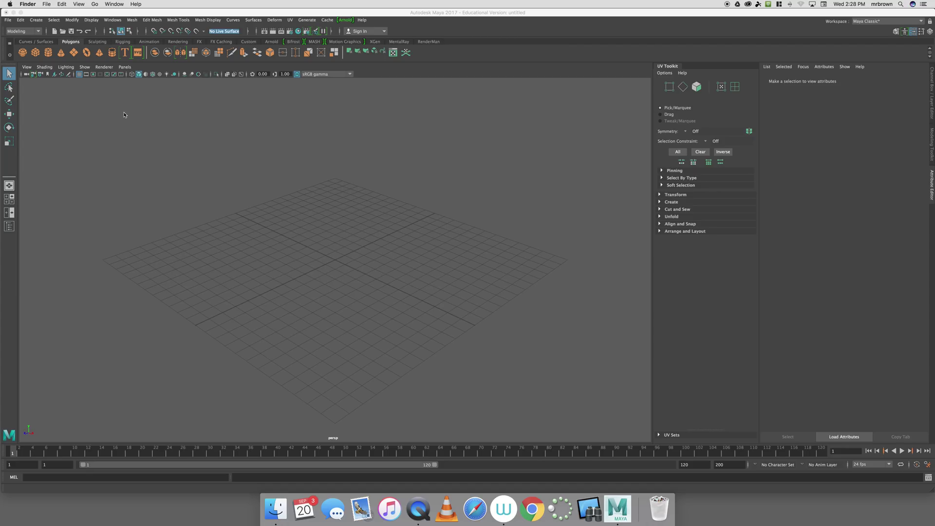
Set the new CerealCommercialTutorial folder in Documents as the current Maya project.
left_click(8, 20)
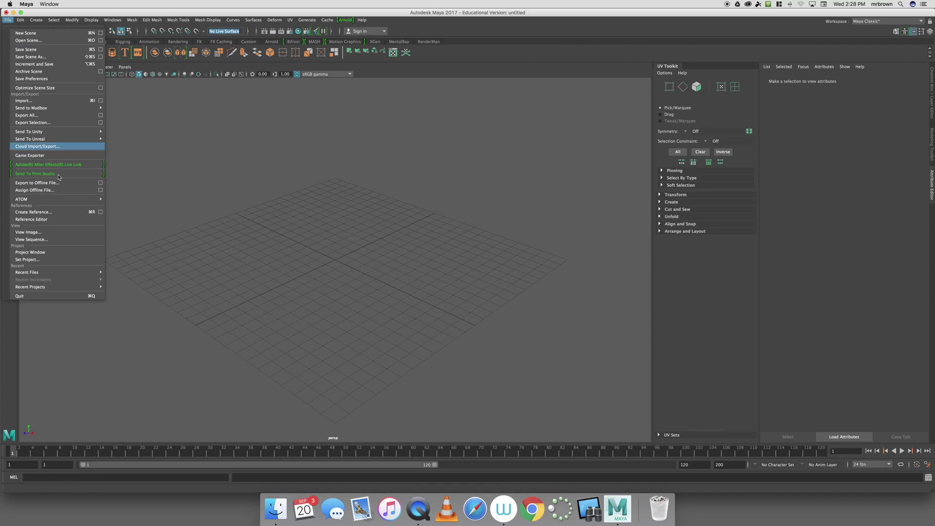
left_click(34, 259)
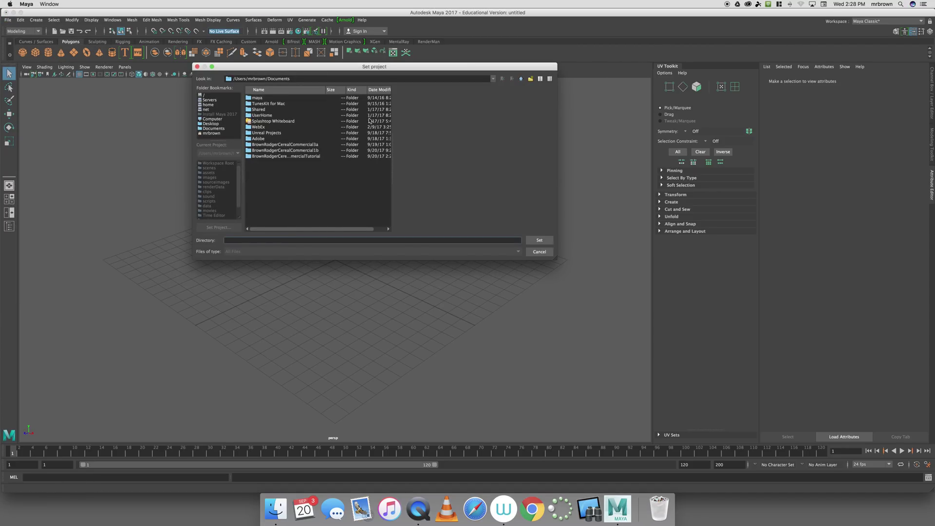
left_click(299, 156)
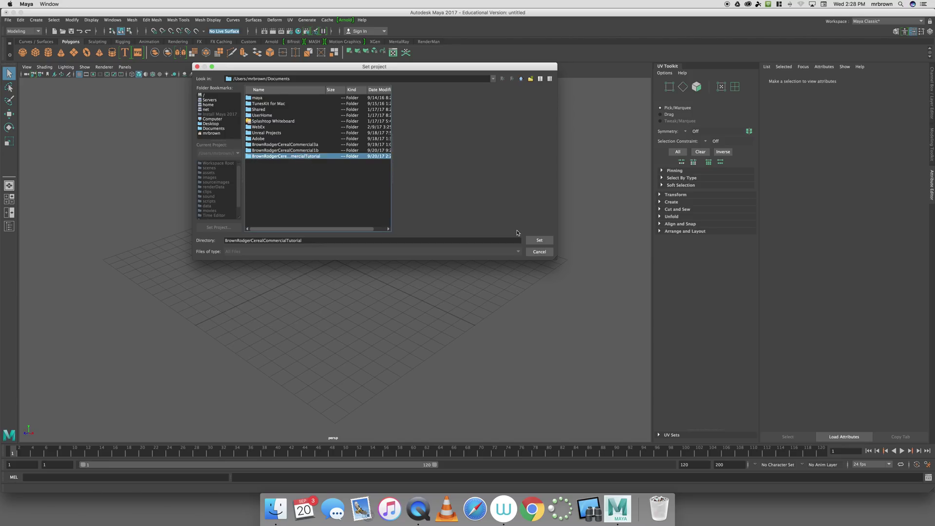
left_click(536, 241)
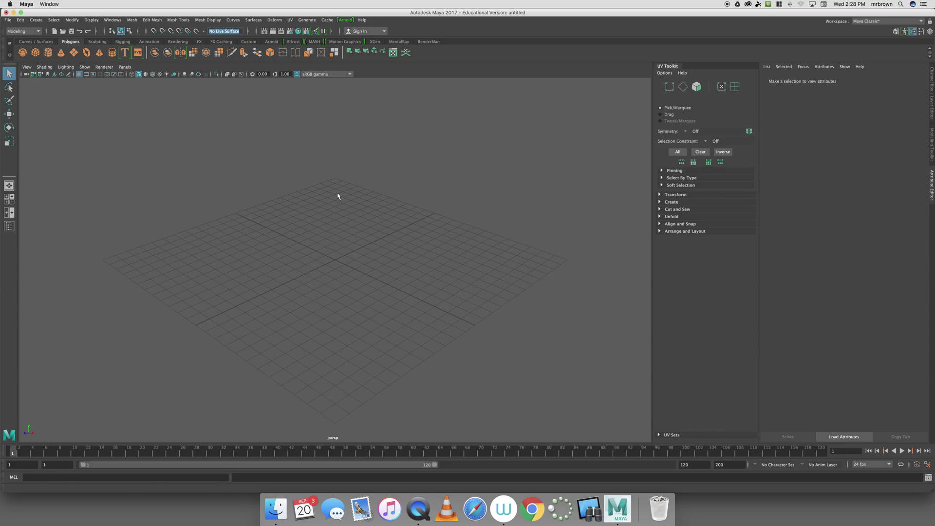
Save the scene as CerealBoxDay1 in Maya Binary format in the project's scenes folder.
left_click(8, 22)
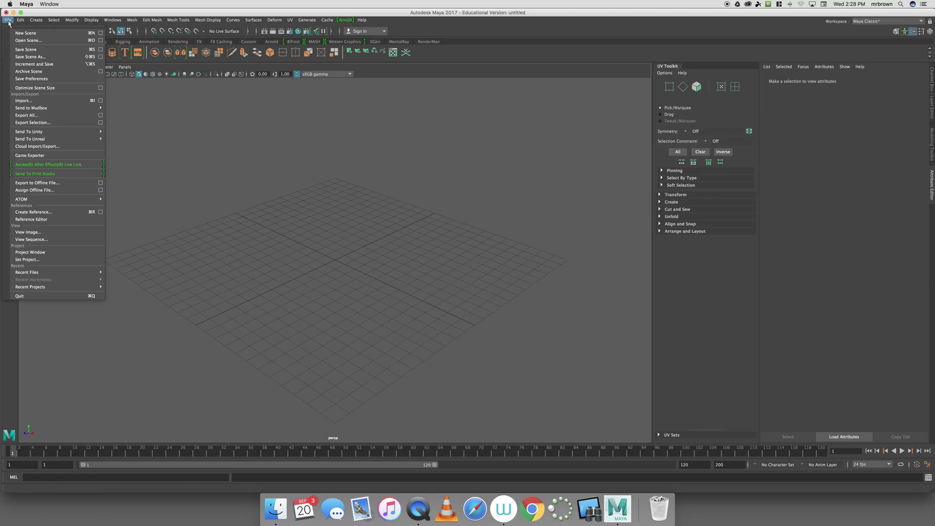
left_click(42, 58)
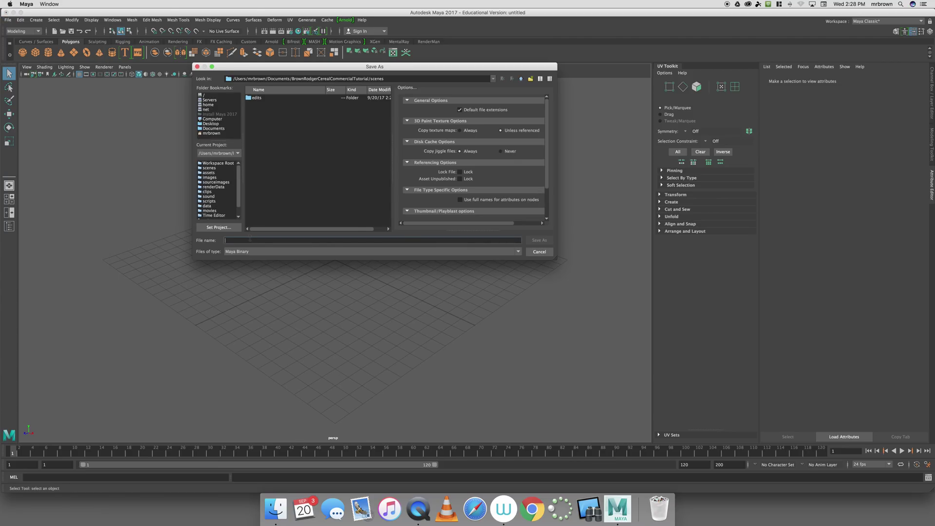
type("CerealBoxDay1")
left_click(383, 78)
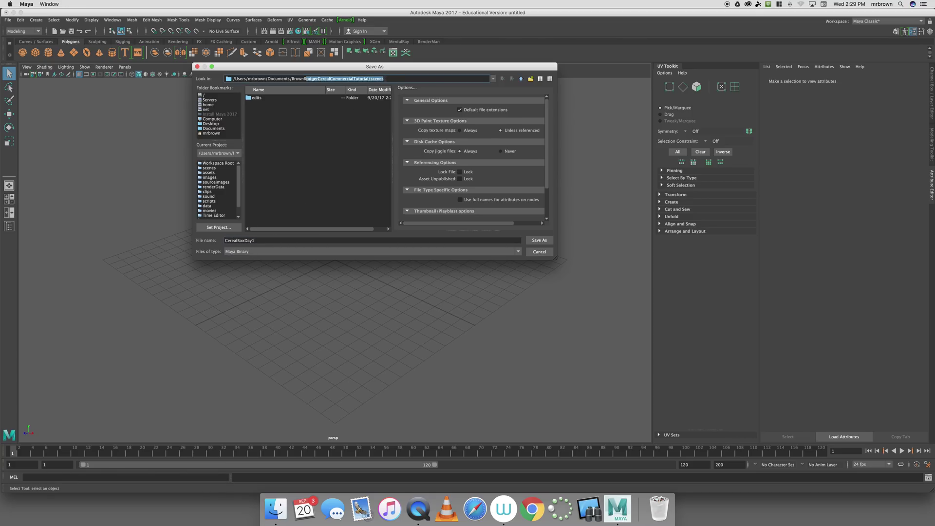
left_click(540, 240)
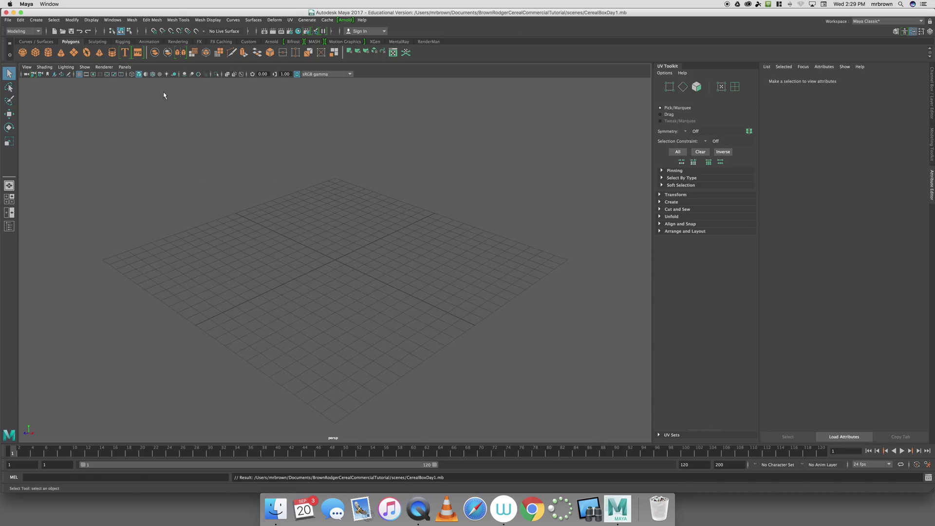
Create a polygon cube at the origin and look over the other available polygon primitives.
left_click(35, 52)
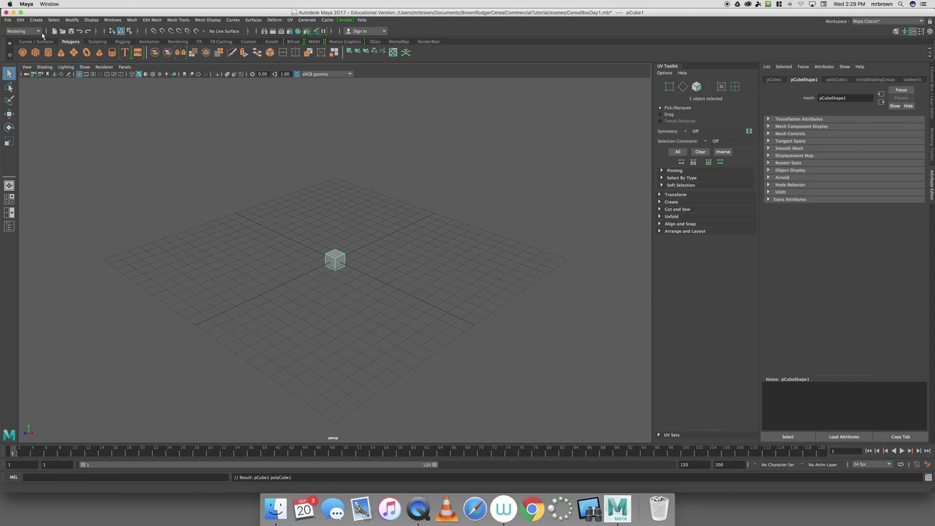
left_click(36, 20)
mouse_move(73, 46)
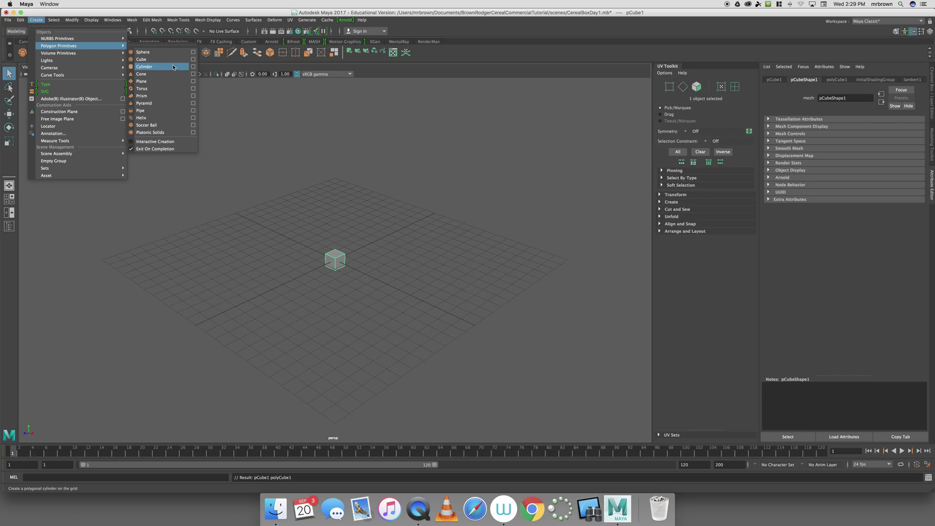
left_click(355, 286)
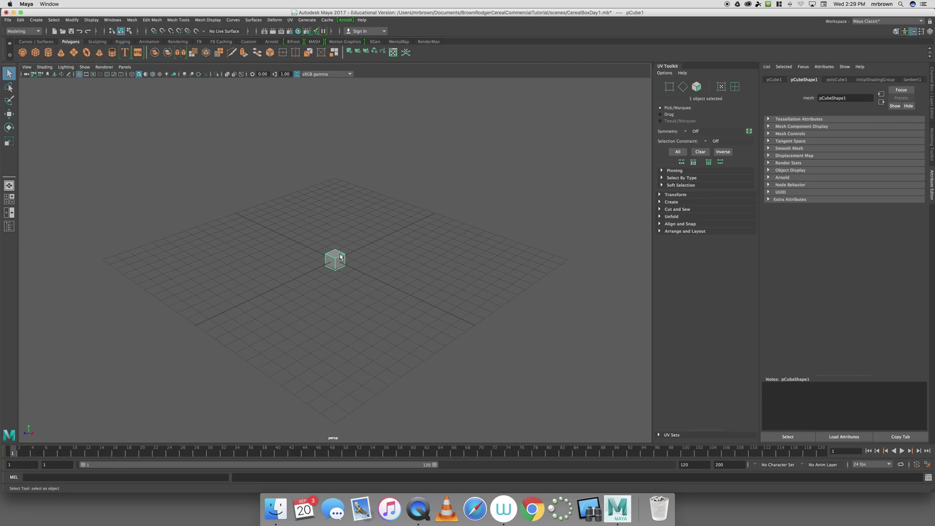
Scale the cube into an upright cereal box shape, about 8.3 wide, 10.8 high and 2.2 deep.
key("r")
left_click_drag(335, 259, 414, 228)
mouse_move(311, 269)
left_mouse_down()
mouse_move(350, 270)
mouse_move(372, 243)
mouse_move(324, 265)
left_mouse_up()
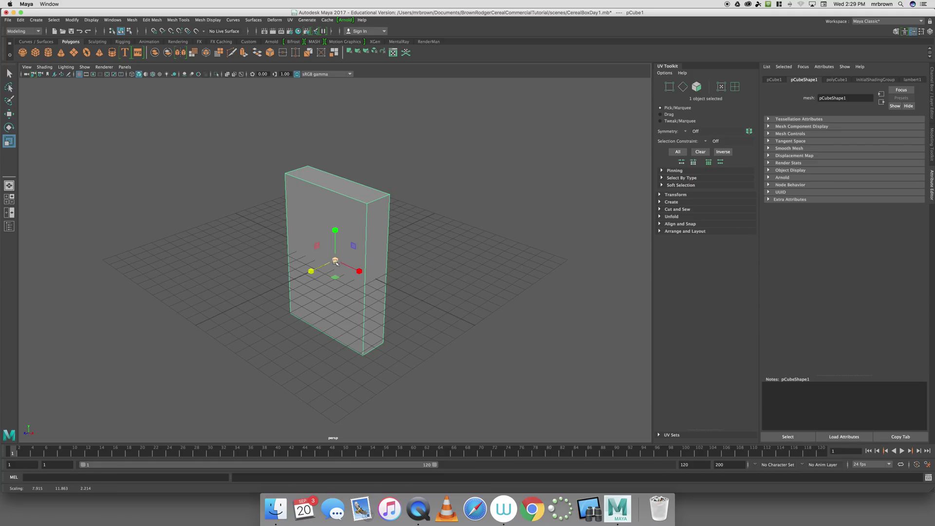
left_click_drag(335, 230, 313, 271)
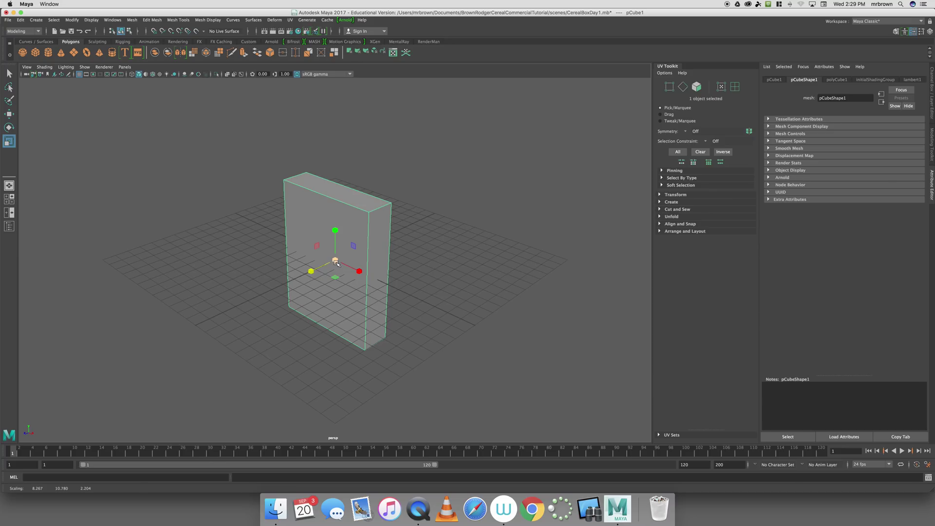
left_click(335, 261)
left_click_drag(311, 271, 304, 274)
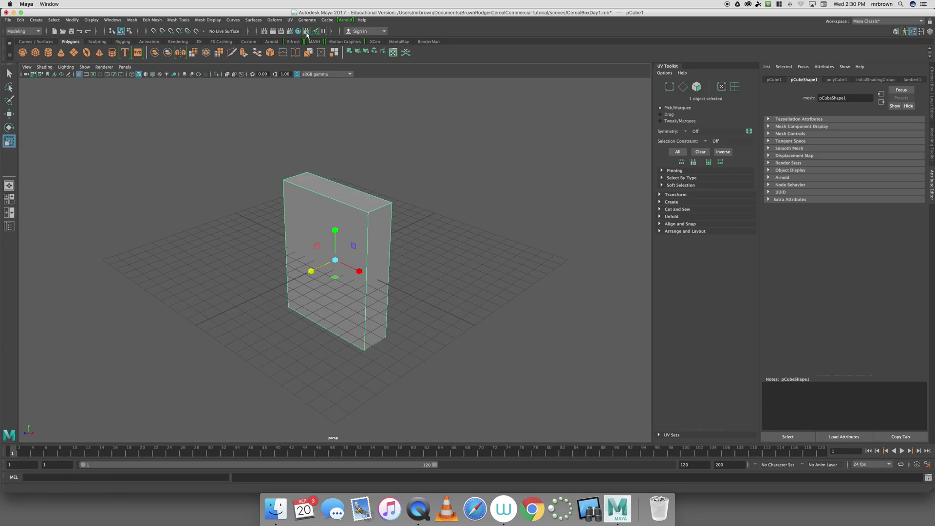
With the Modeling menu set active, open the UV Editor for the box and dock it between the viewport and the UV Toolkit.
left_click(22, 31)
left_click(16, 39)
left_click(290, 20)
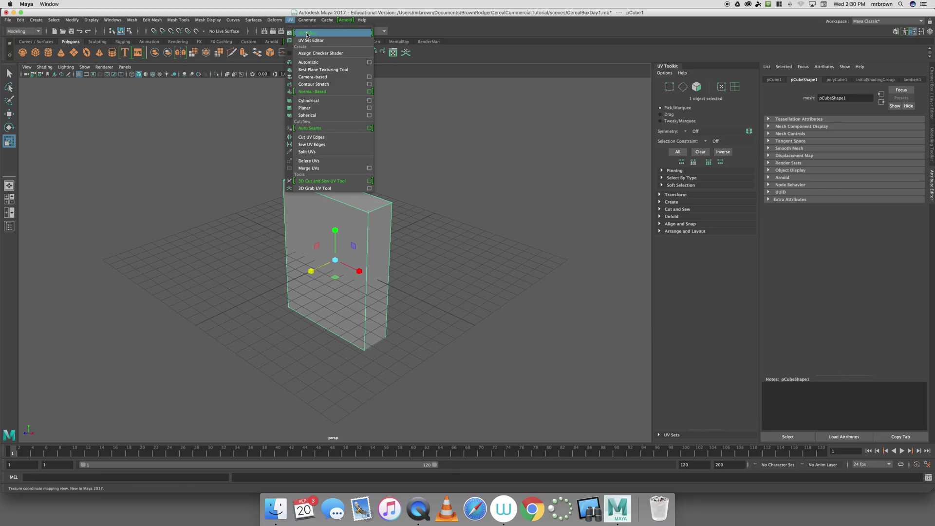
left_click(307, 33)
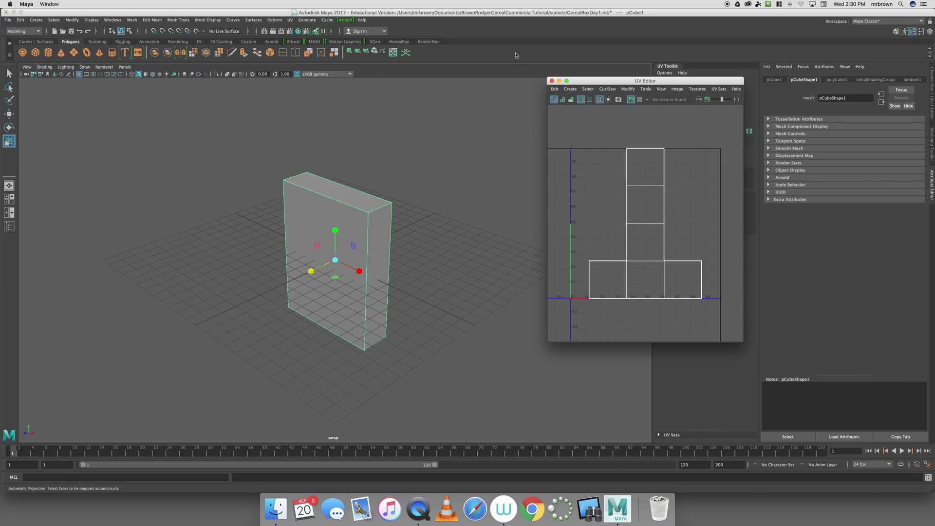
left_click_drag(601, 79, 478, 111)
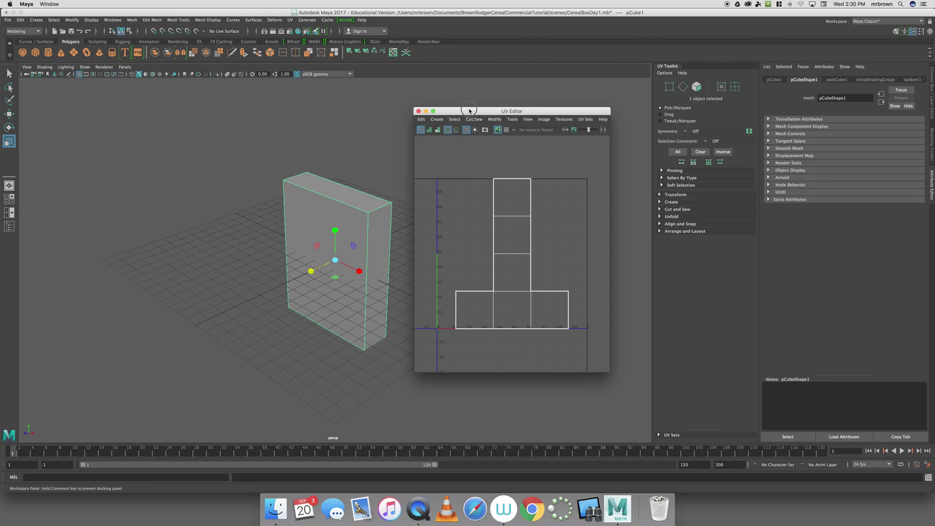
left_click_drag(470, 111, 653, 126)
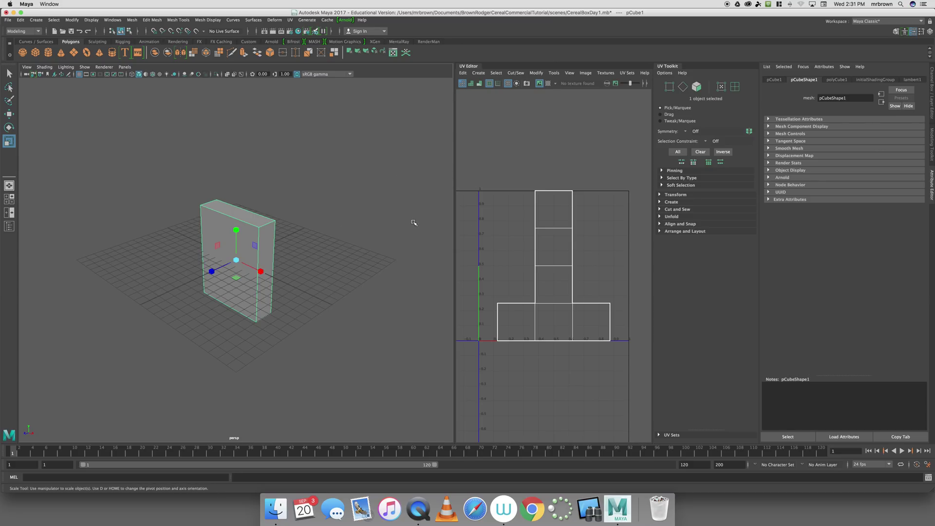
Create a polygon cone and a polygon cylinder at the origin to compare their UV layouts with the box's.
left_click(248, 225)
left_click(249, 224)
left_click(61, 54)
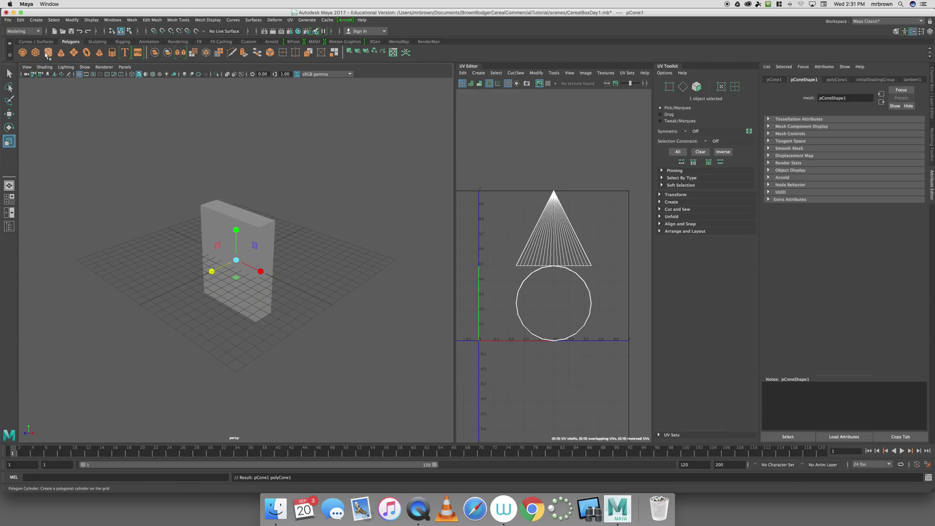
left_click(45, 53)
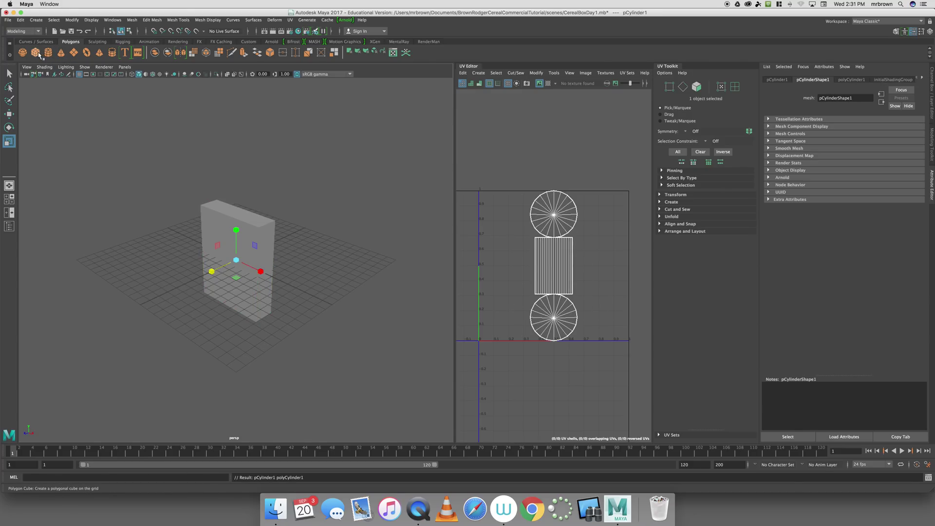
Create a polygon torus to view its UV layout, and delete the torus, cylinder and cone using wireframe display.
left_click(87, 53)
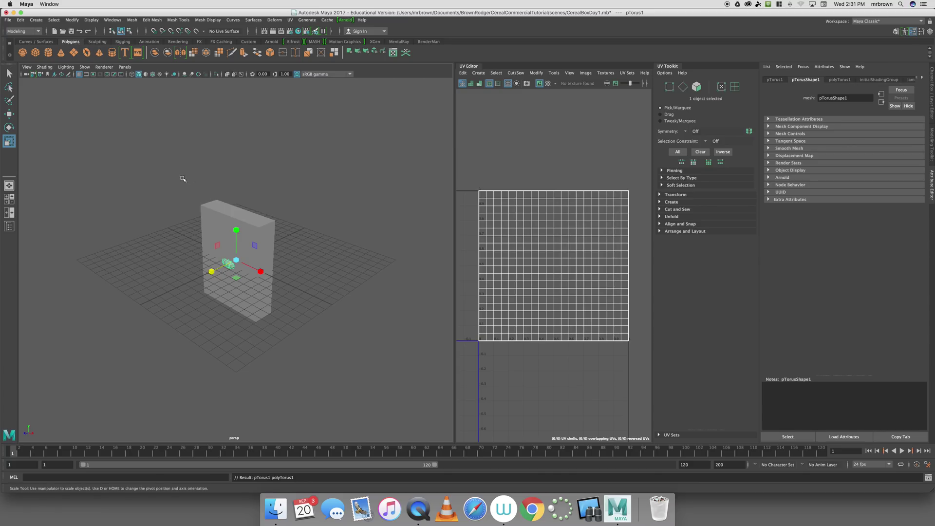
key("4")
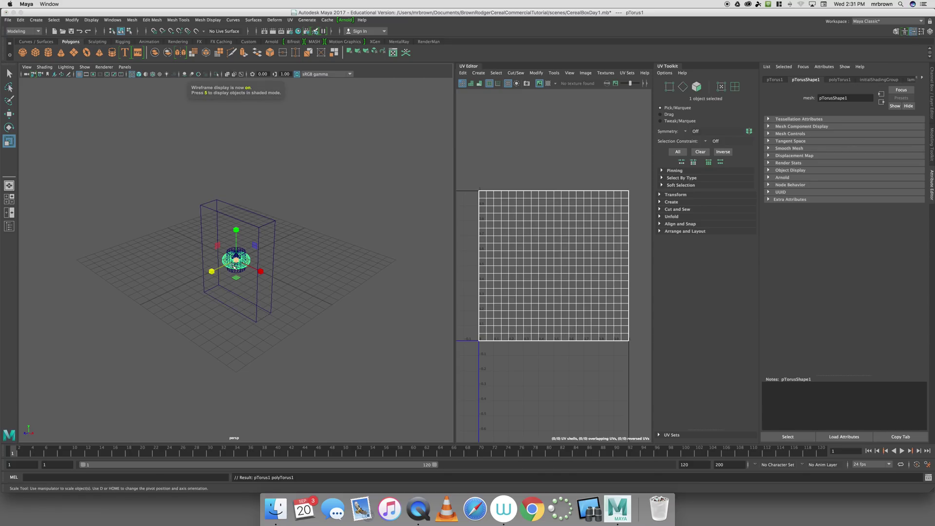
left_click(234, 265)
left_click(235, 263)
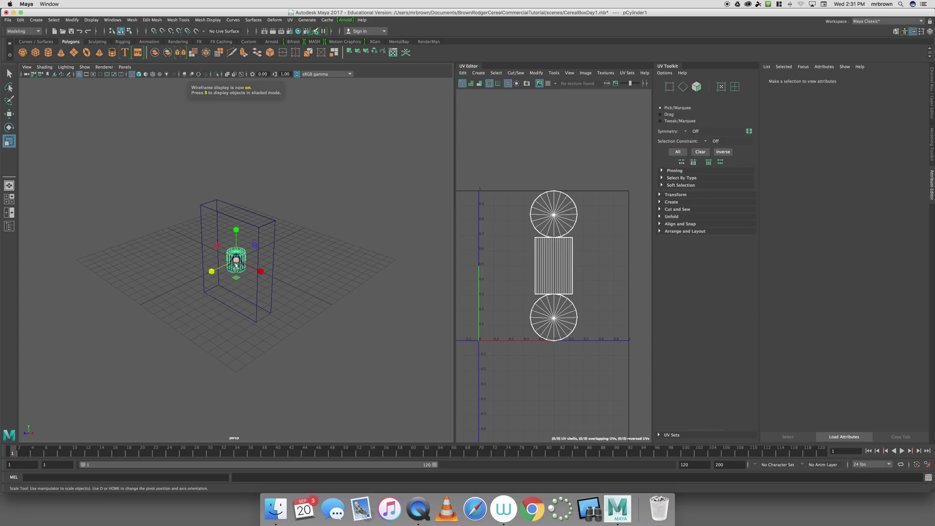
key("Delete")
left_click(236, 262)
key("Delete")
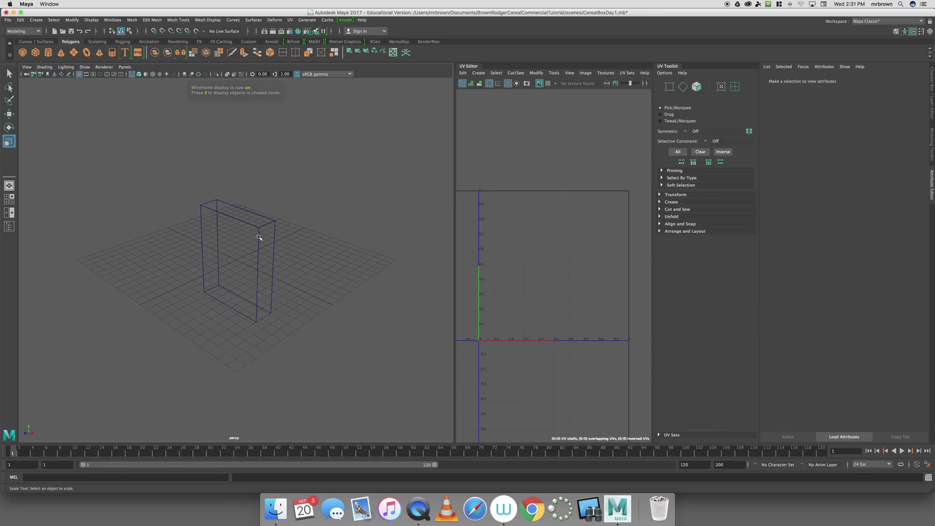
Select the cereal box and switch the viewport to shaded display with textures.
left_click(258, 235)
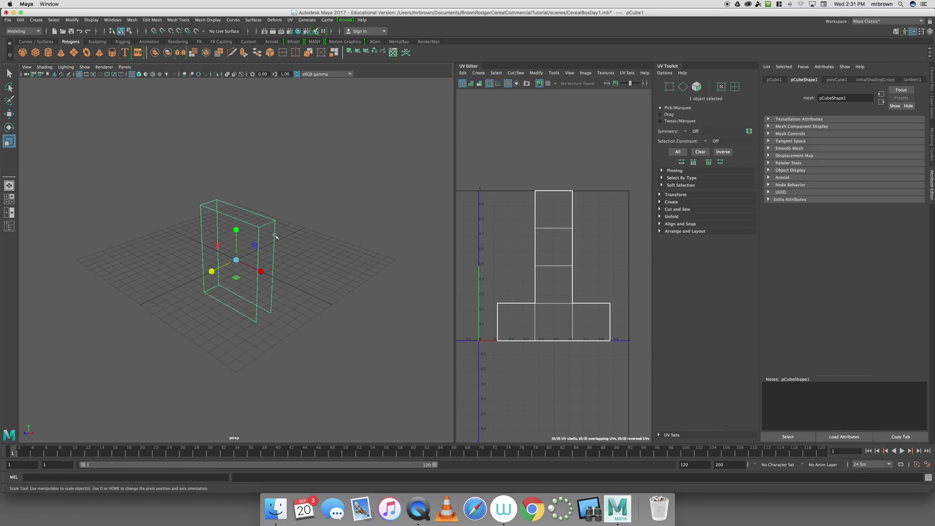
key("6")
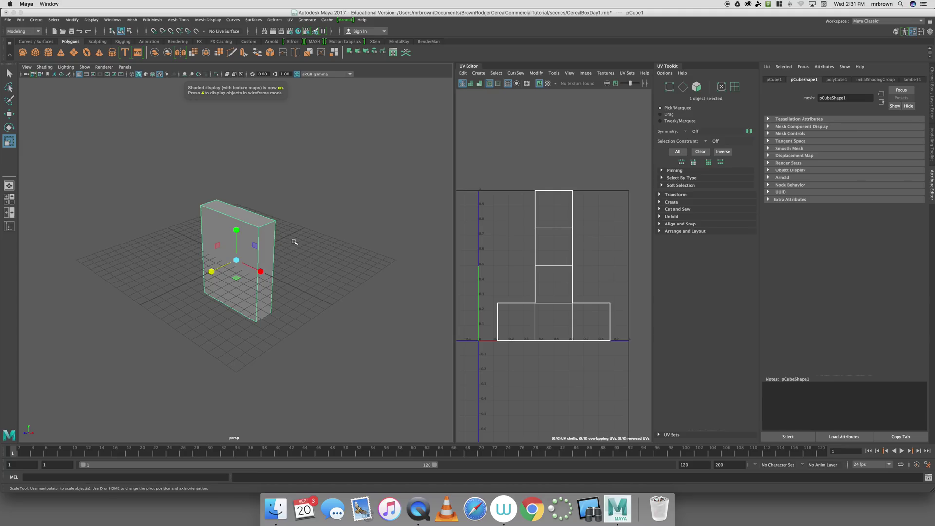
left_click_drag(187, 183, 306, 312)
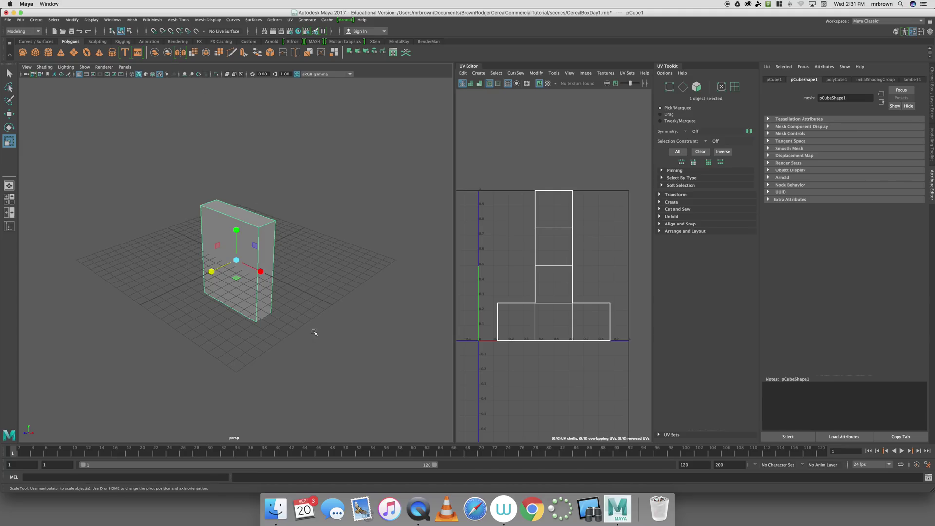
left_click(311, 325)
left_click(266, 277)
left_click(284, 200)
left_click(243, 234)
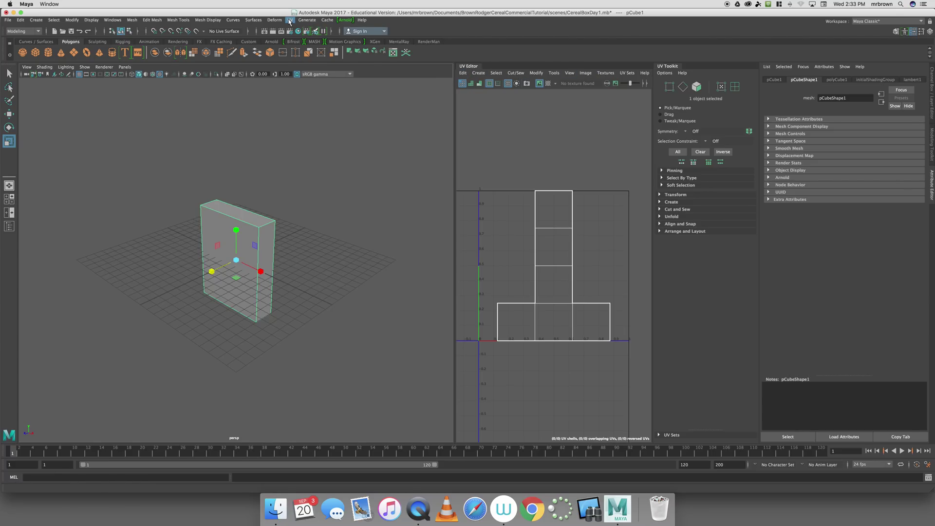
Apply Automatic UV mapping to the cereal box and return to object selection.
left_click(290, 20)
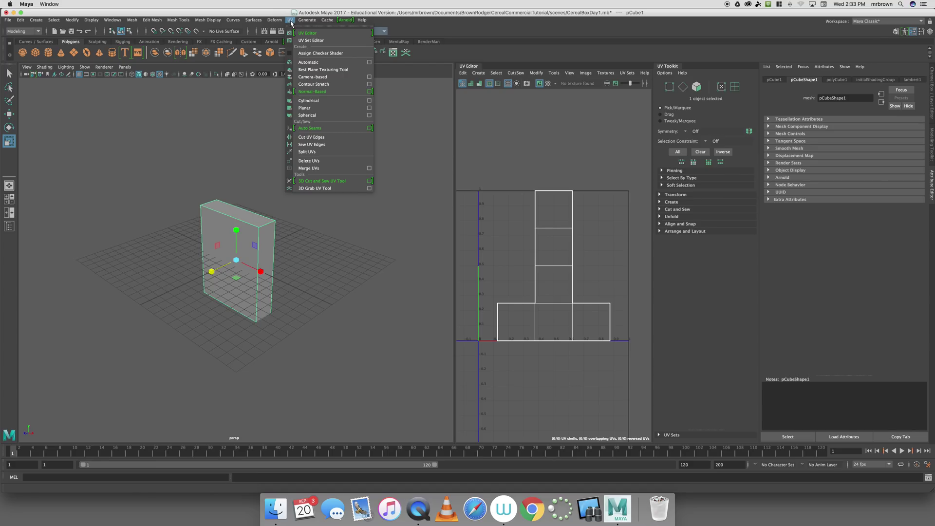
left_click(304, 62)
left_click(337, 210)
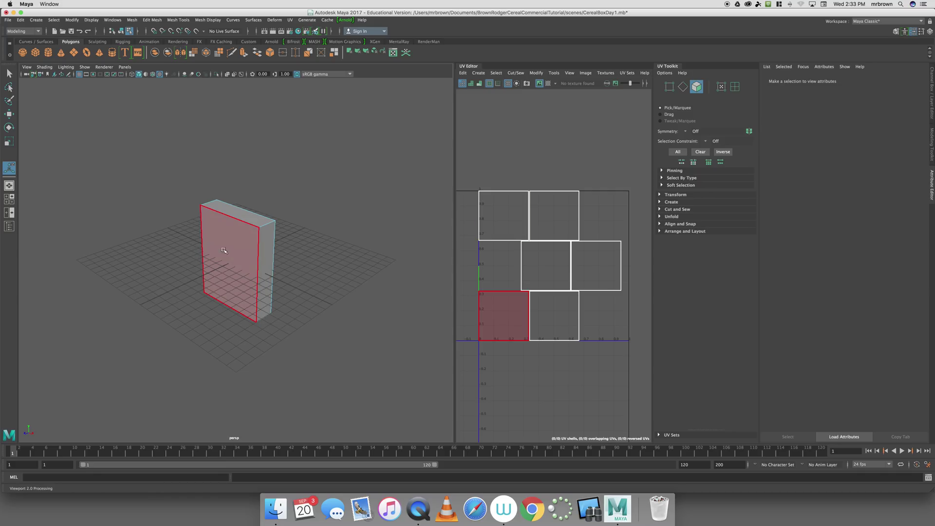
right_click_drag(256, 236, 256, 214)
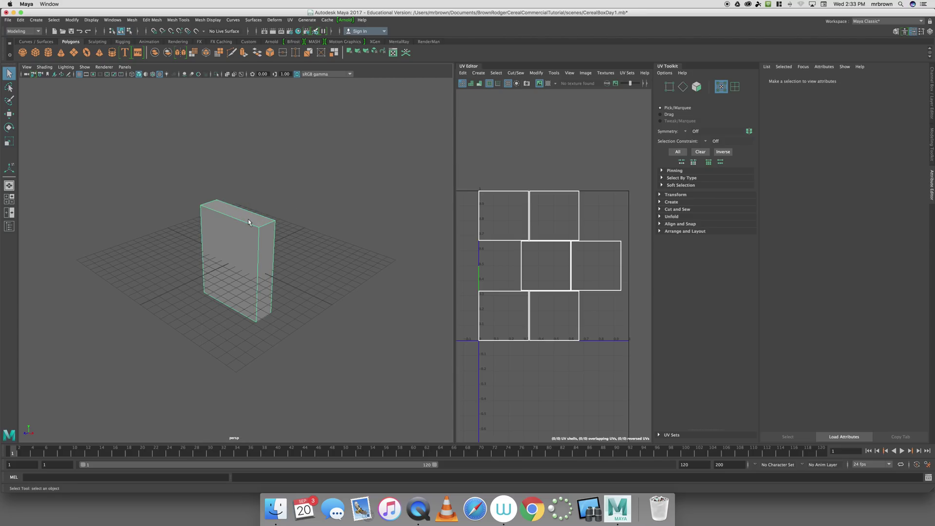
Freeze the cereal box's transformations and apply Automatic UV mapping so the shells match its proportions, returning to object mode.
left_click(71, 20)
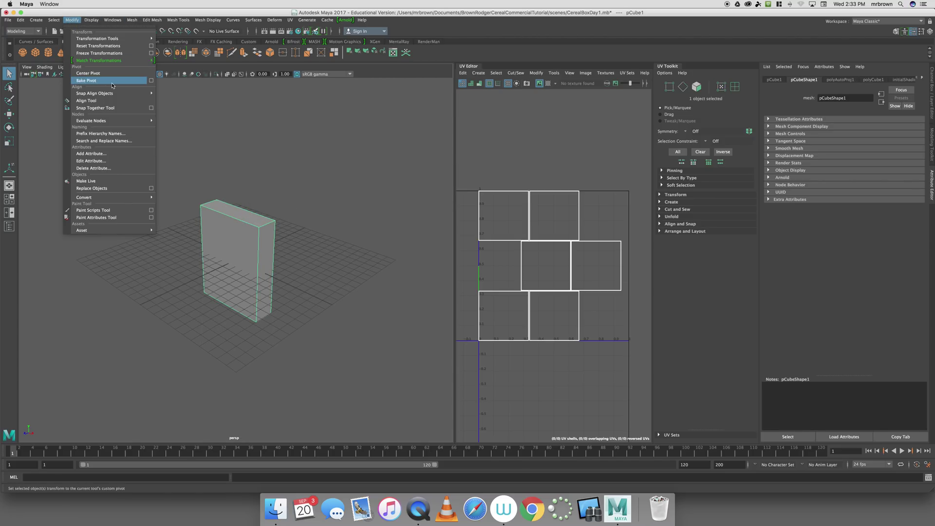
left_click(98, 53)
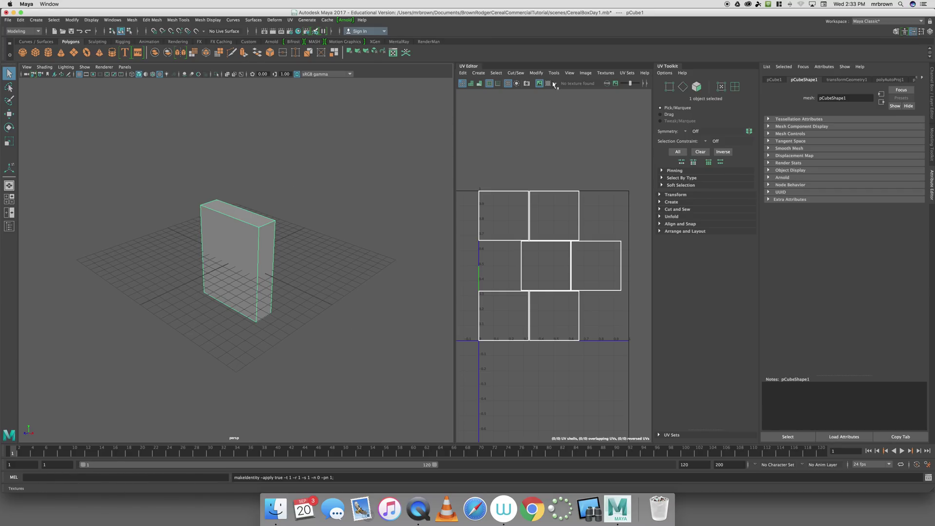
left_click(289, 20)
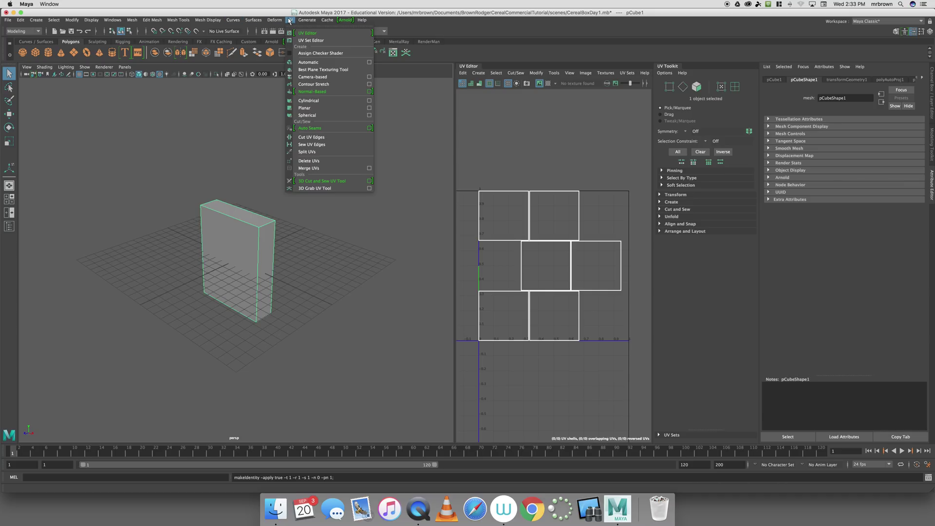
left_click(308, 62)
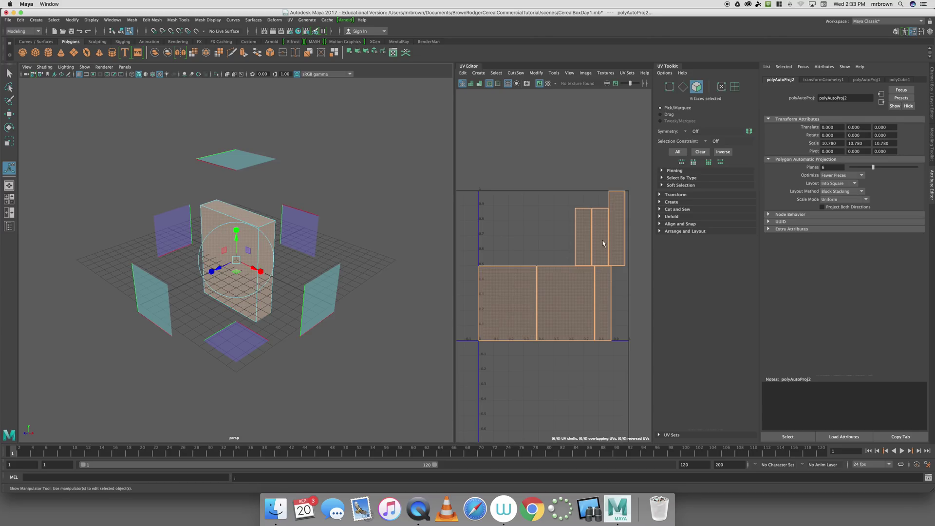
right_click_drag(240, 220, 255, 214)
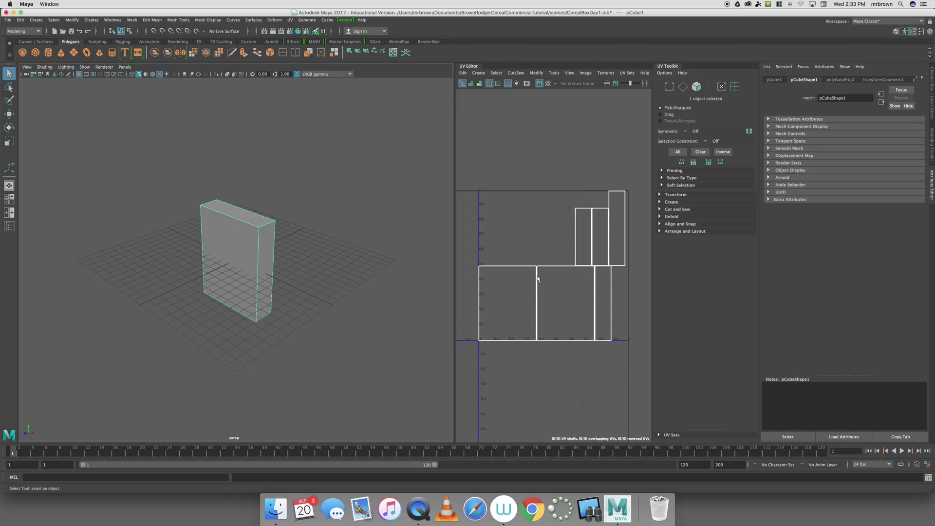
Create a second polygon cube beside the box, scale it into a similar upright box to compare UVs, and delete it.
left_click(35, 53)
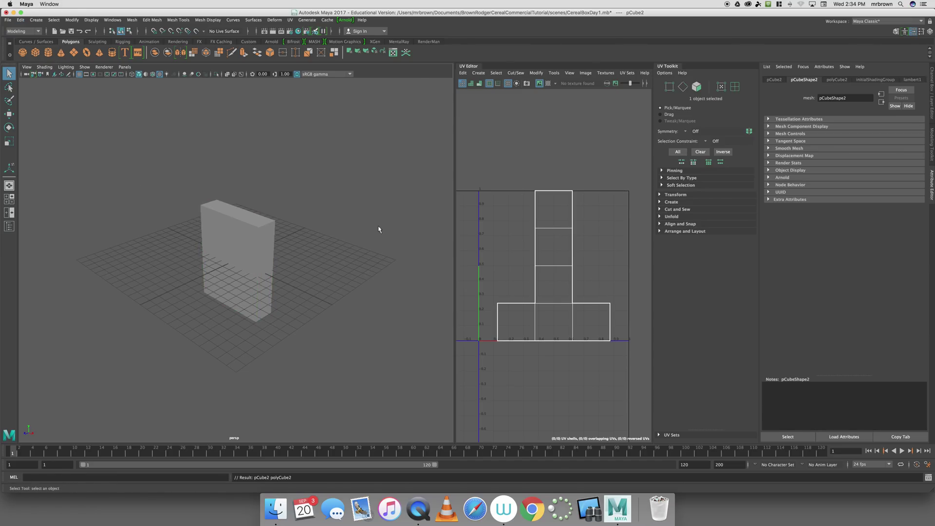
key("w")
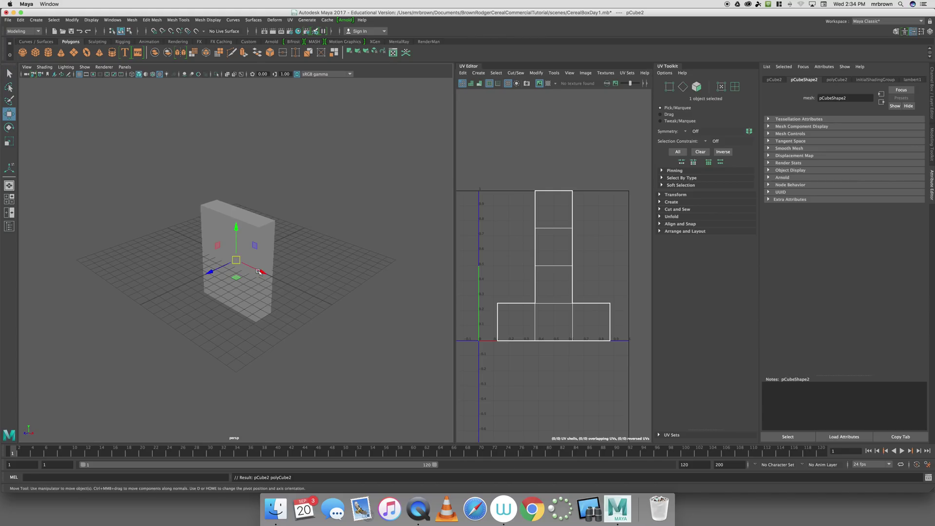
left_click_drag(267, 271, 385, 268)
key("r")
left_click_drag(296, 311, 369, 291)
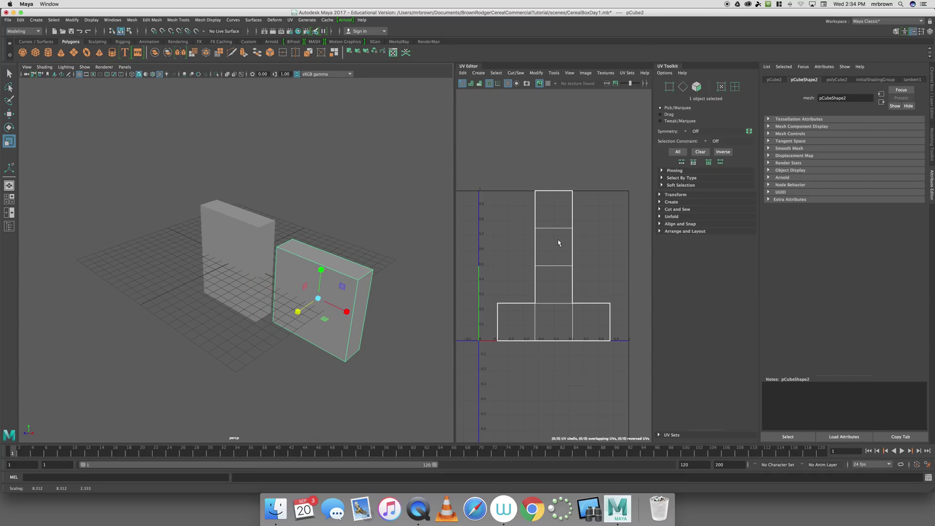
left_click_drag(321, 269, 379, 245)
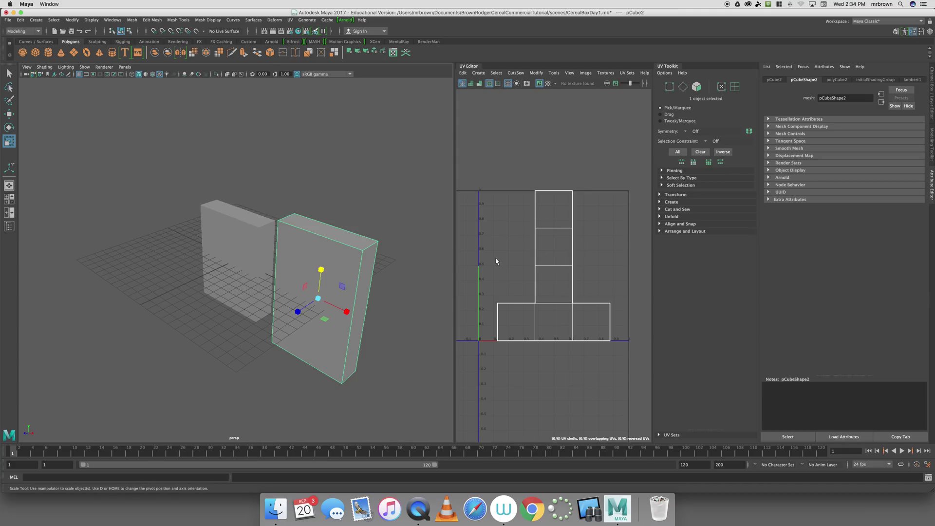
key("Delete")
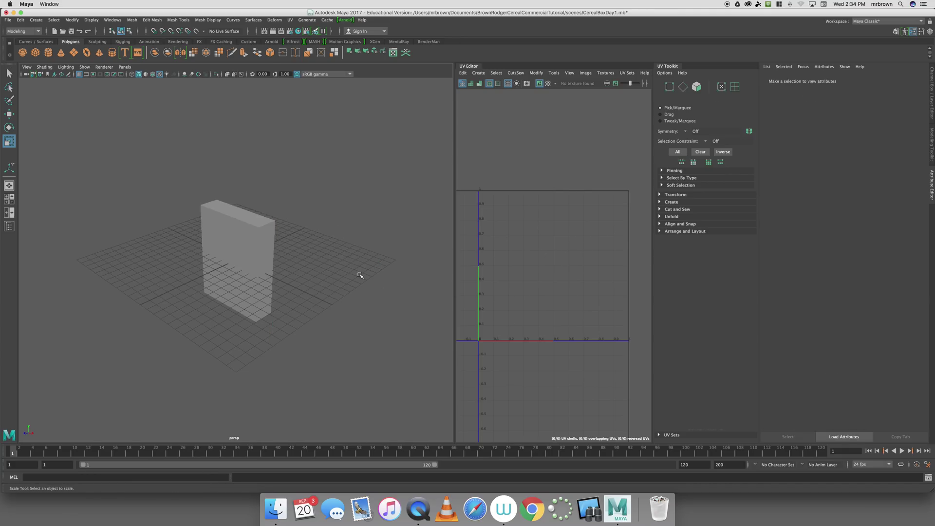
In edge mode, attach the top panel's UVs to the front panel with Move and Sew along the box's upper front edge.
left_click(266, 255)
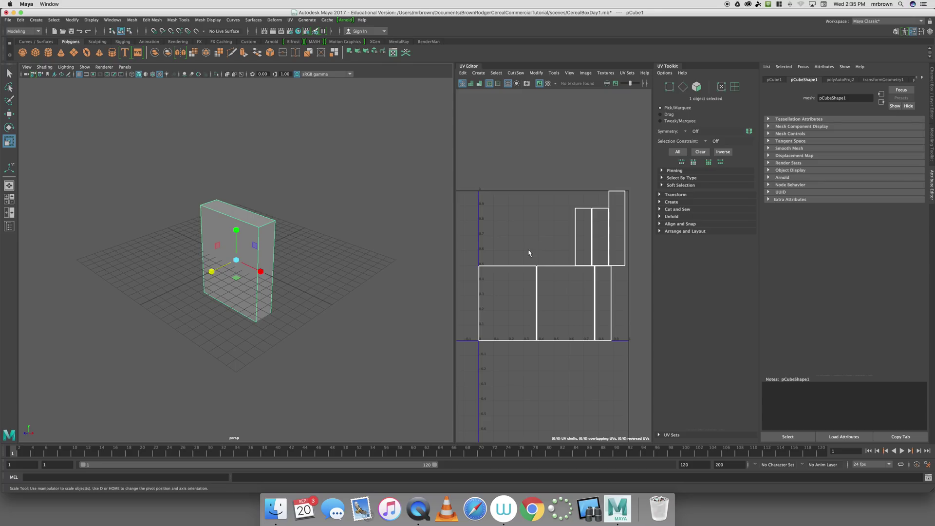
left_click(225, 218)
right_click_drag(226, 219, 225, 199)
left_click(215, 212)
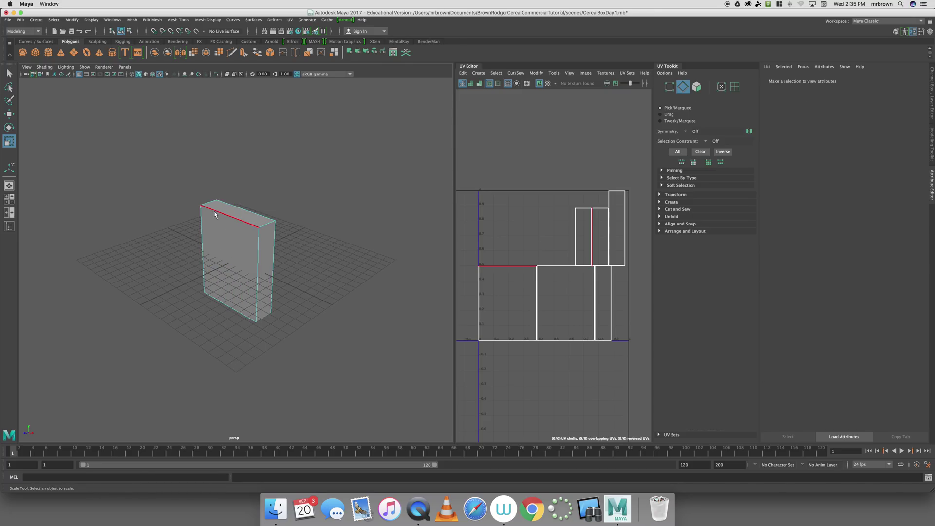
left_click(247, 227)
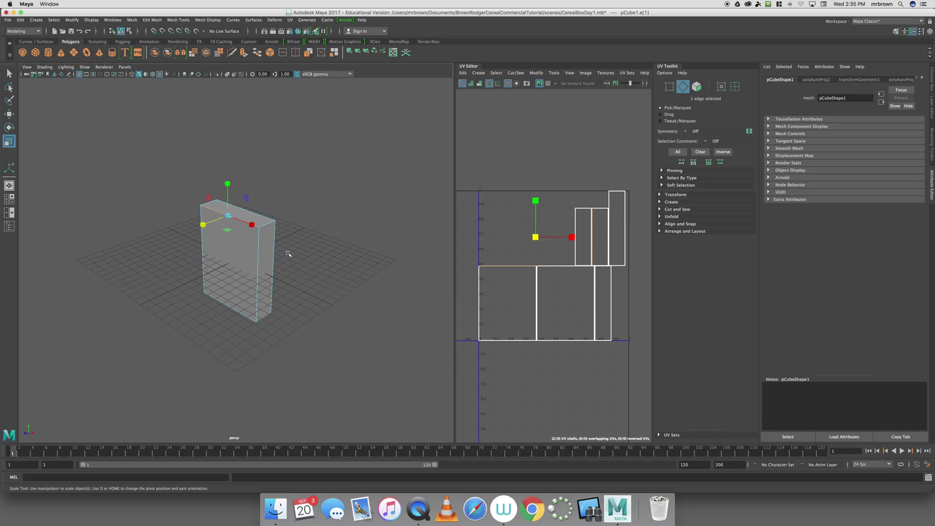
left_click(303, 240)
left_click(243, 220)
left_click(507, 265)
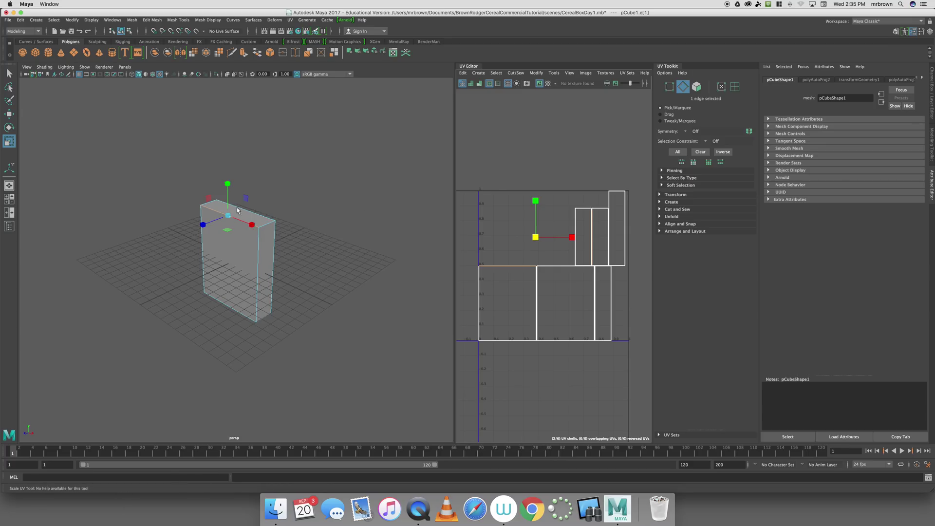
left_click(516, 73)
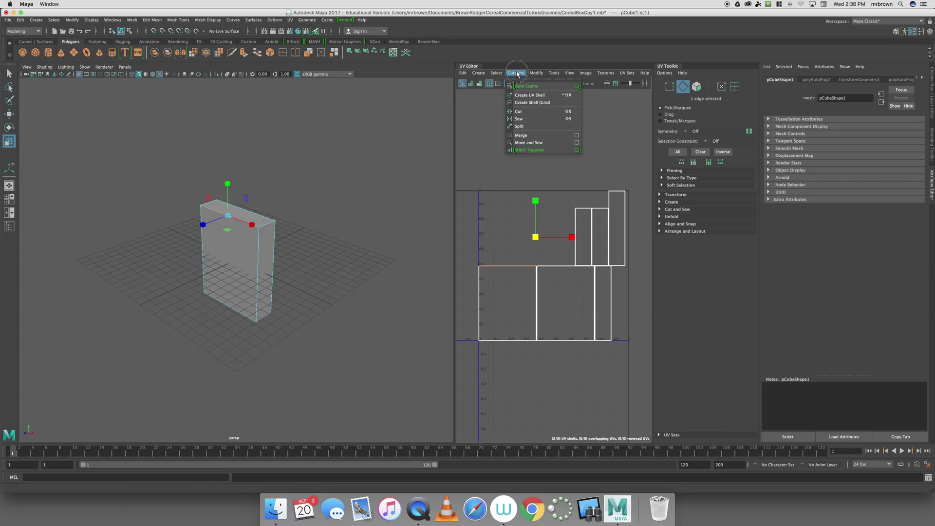
left_click(535, 143)
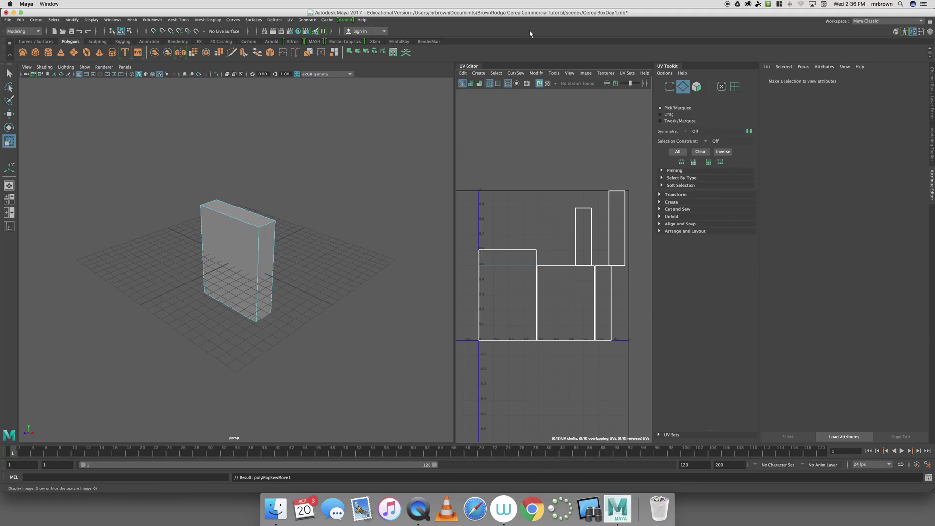
Attach a side panel's UVs to the front panel with Move and Sew along the vertical edge they share.
left_click(517, 73)
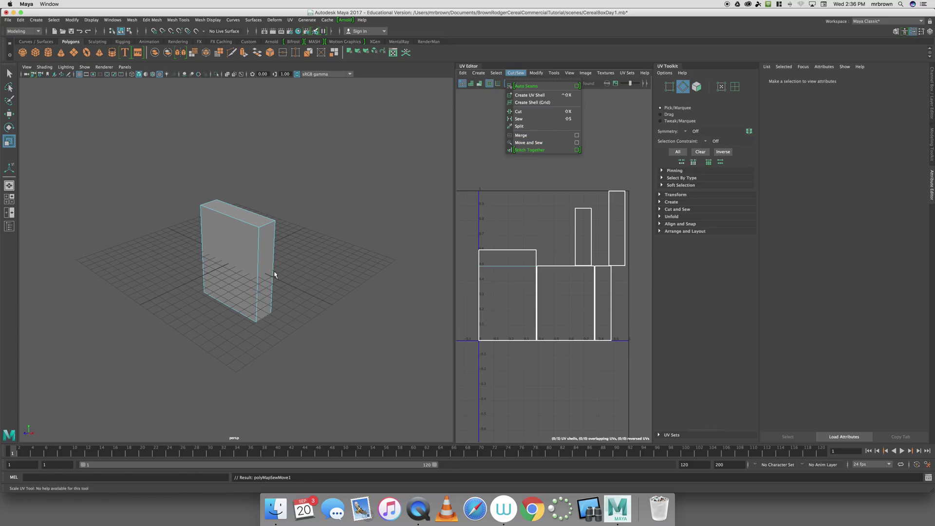
left_click(259, 244)
left_click(272, 246)
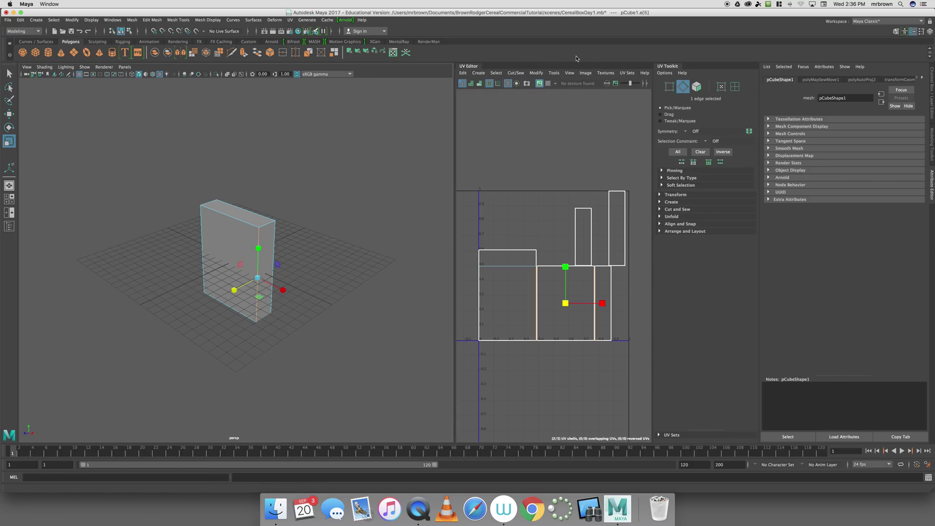
left_click(515, 73)
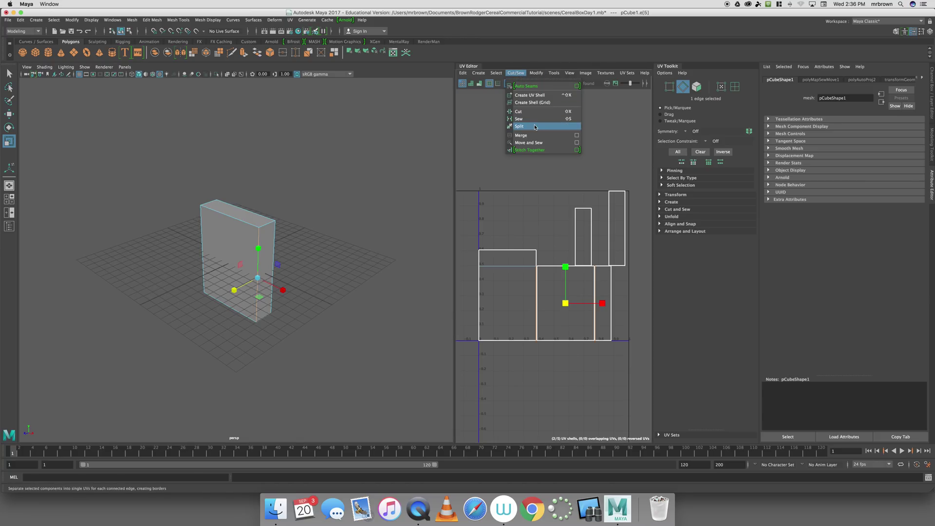
left_click(542, 143)
left_click(507, 161)
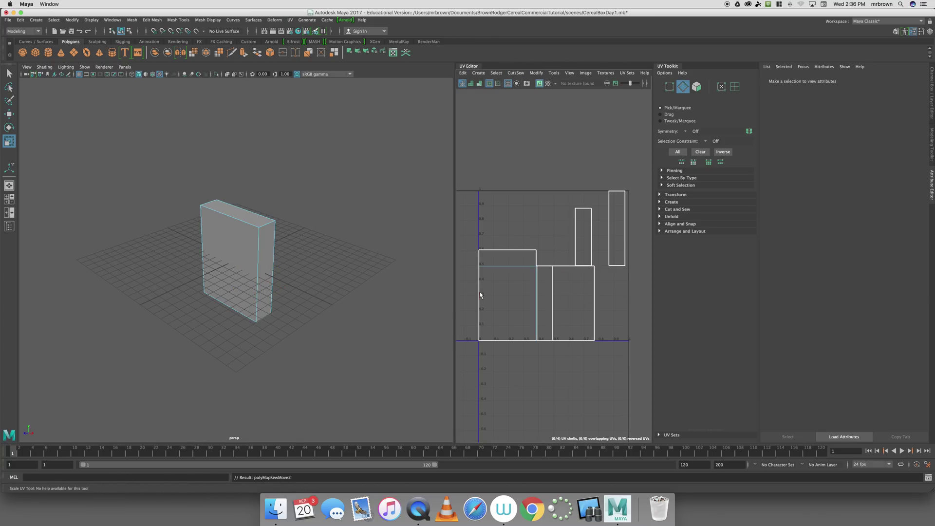
Use Move and Sew to attach the bottom panel's and the opposite side panel's UVs to the front panel's remaining edges.
left_click(507, 340)
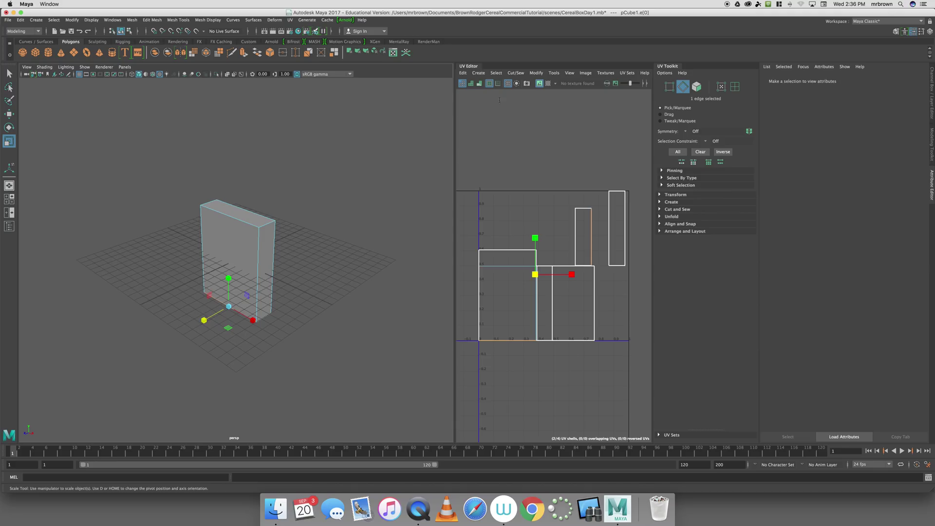
left_click(516, 73)
left_click(540, 142)
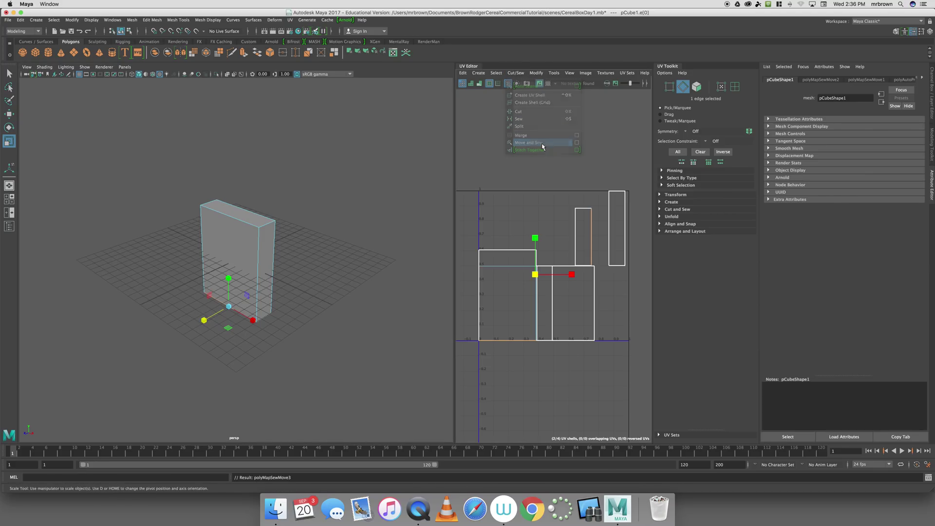
left_click(200, 227)
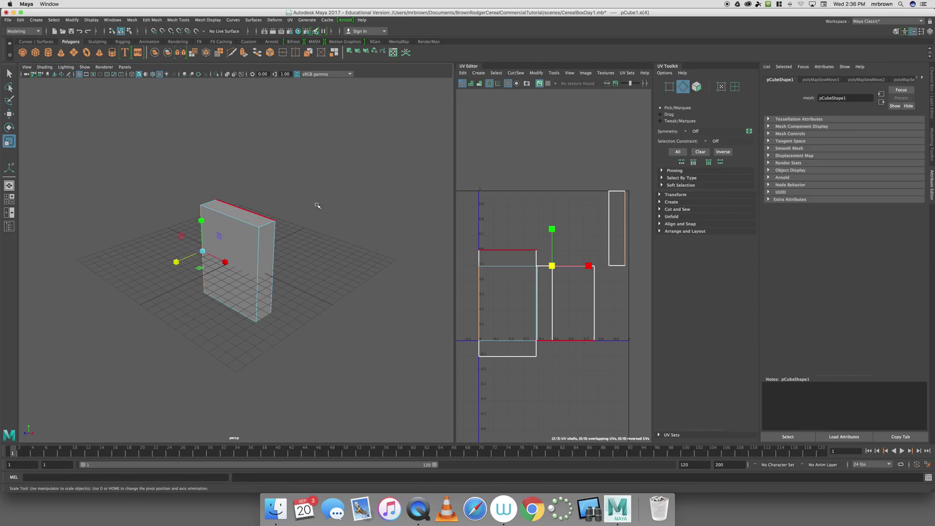
left_click(516, 73)
left_click(534, 142)
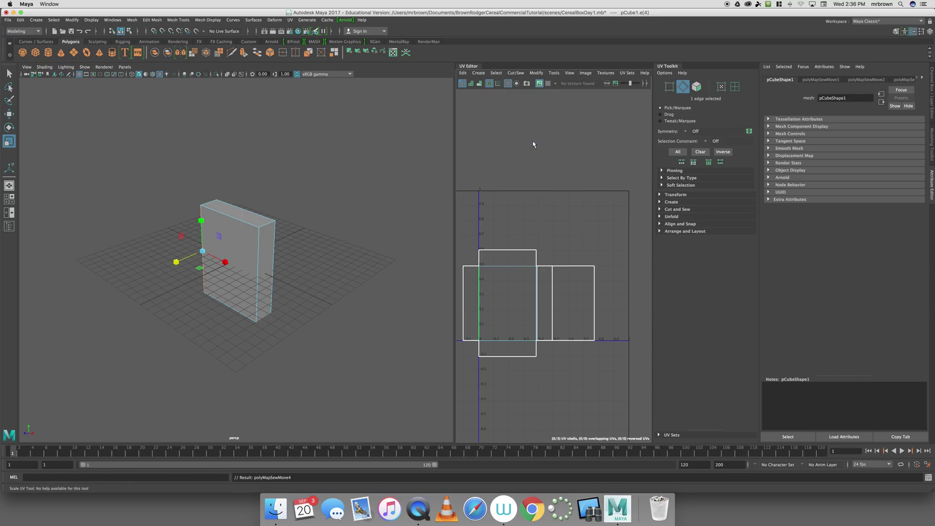
Attach the back panel's UVs to the neighbouring side panel with Move and Sew along the box's rear vertical edge.
left_click(344, 251)
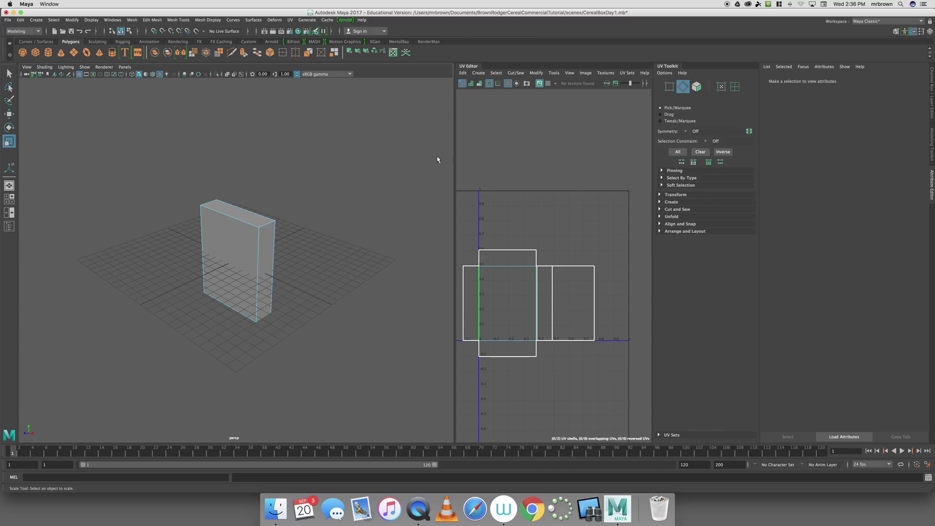
left_click(516, 73)
left_click(531, 142)
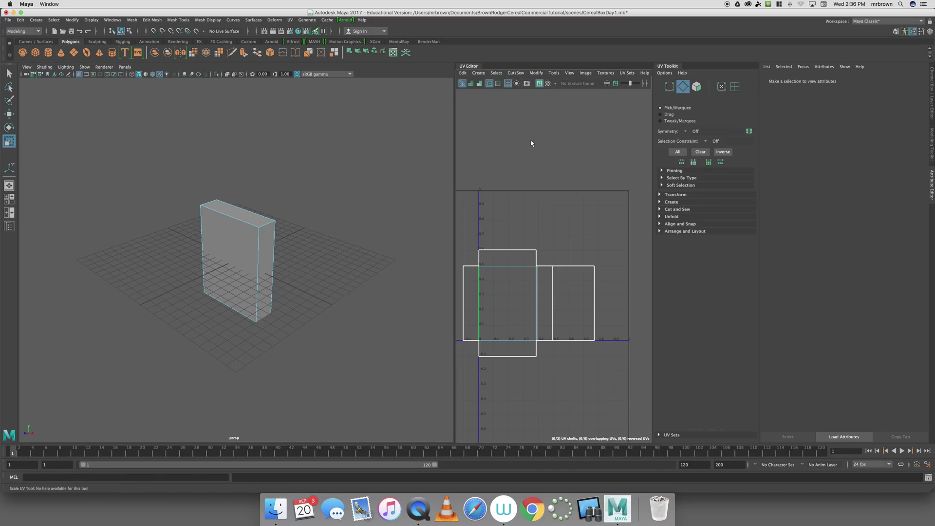
left_click(272, 238)
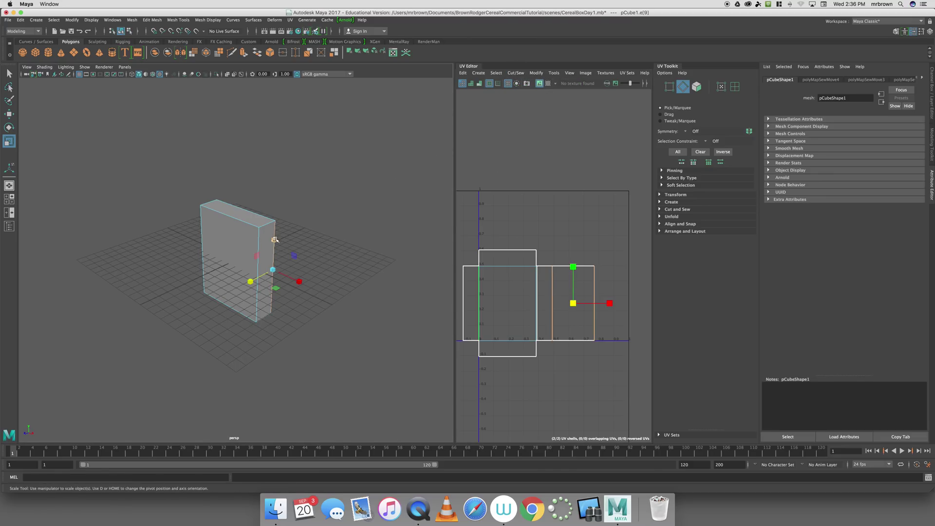
left_click(516, 74)
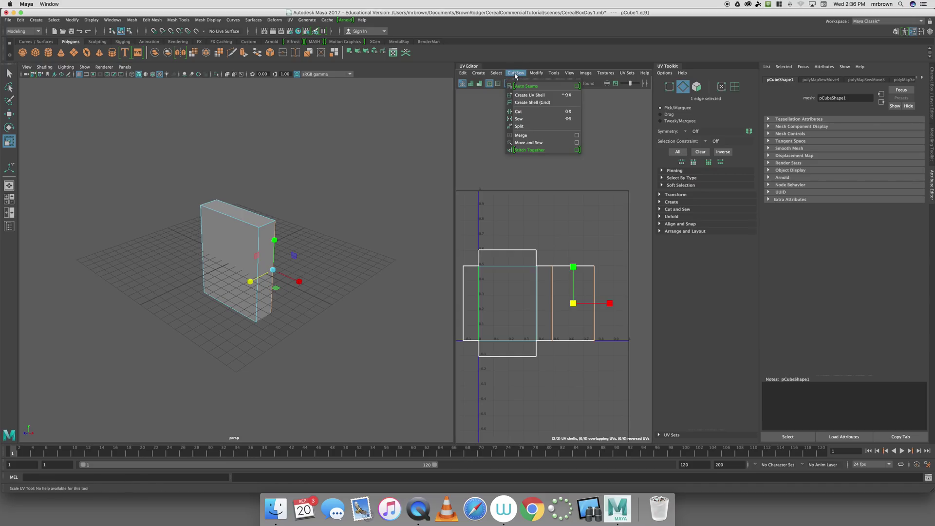
left_click(531, 143)
left_click(530, 145)
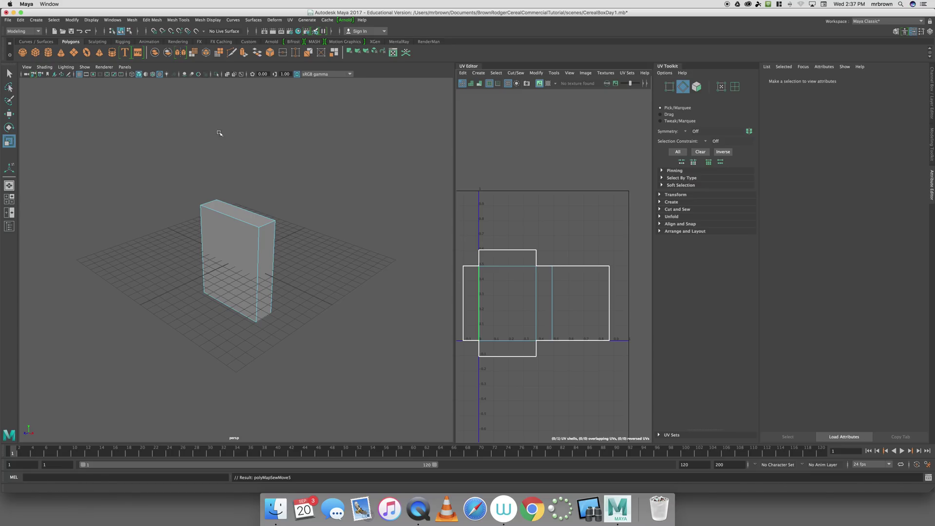
Create a temporary polygon cube, move it beside the box to compare its default UVs, and delete it.
key("z")
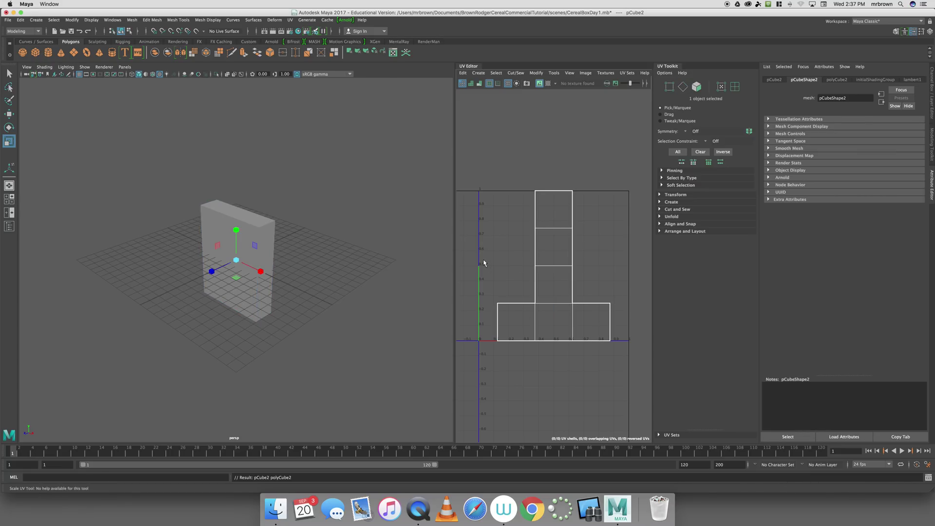
key("w")
left_click_drag(272, 274, 437, 302)
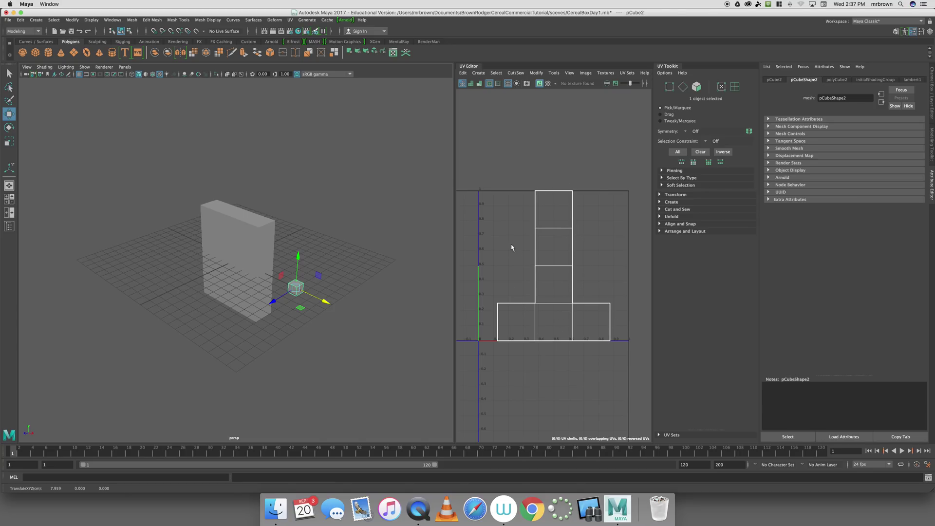
left_click(292, 259)
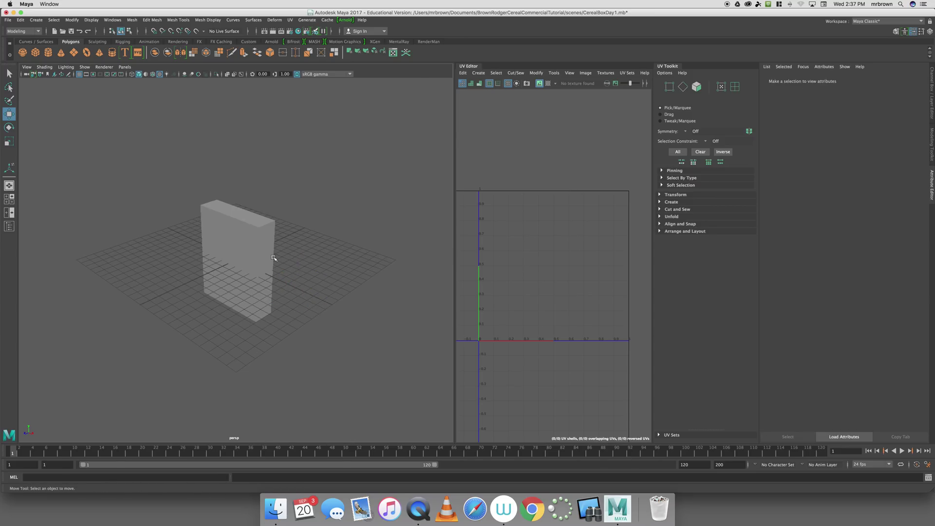
Move all of the box's UVs inside the 0 to 1 UV square and scale the layout down slightly to leave a margin.
left_click(266, 253)
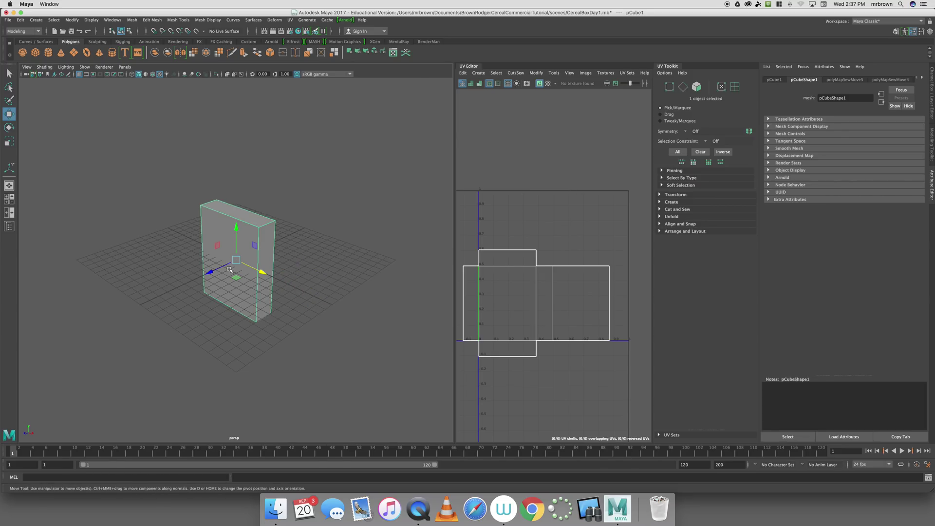
scroll(465, 298, "down", 3)
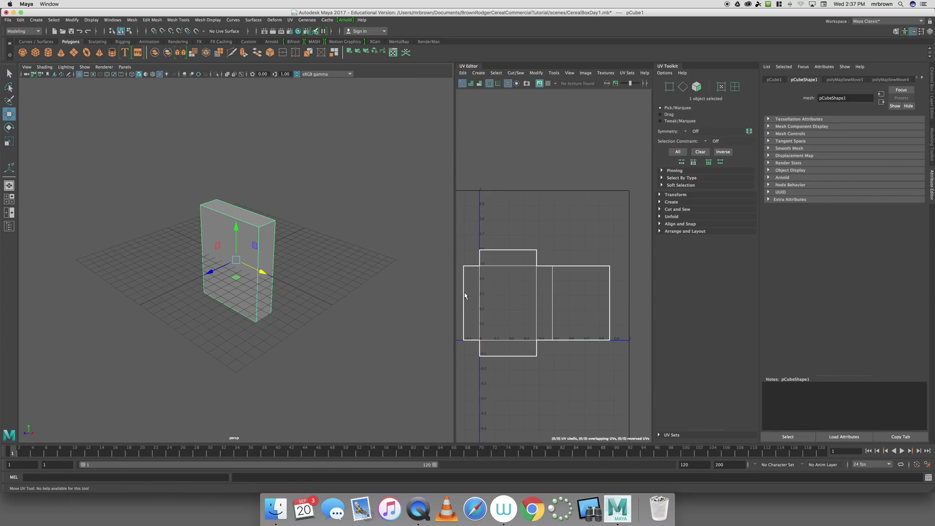
scroll(464, 291, "up", 2)
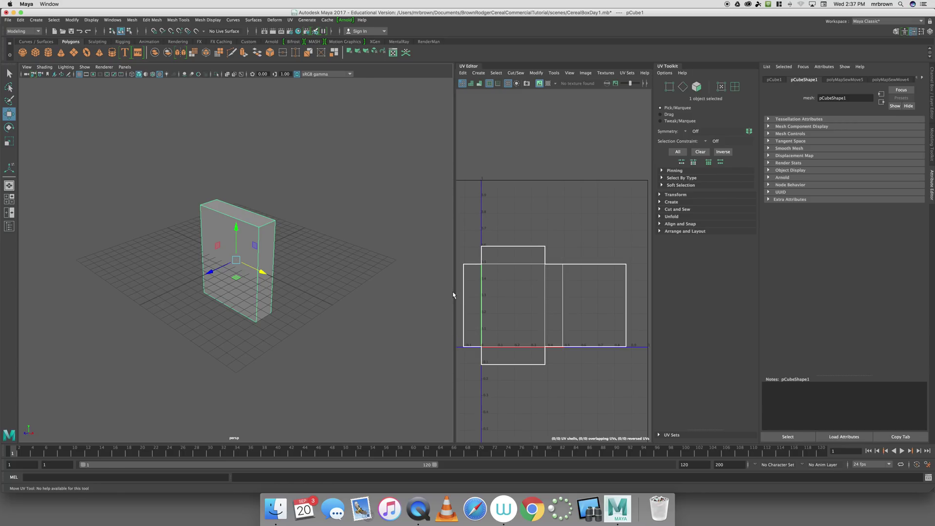
left_click(429, 291)
scroll(504, 247, "down", 1)
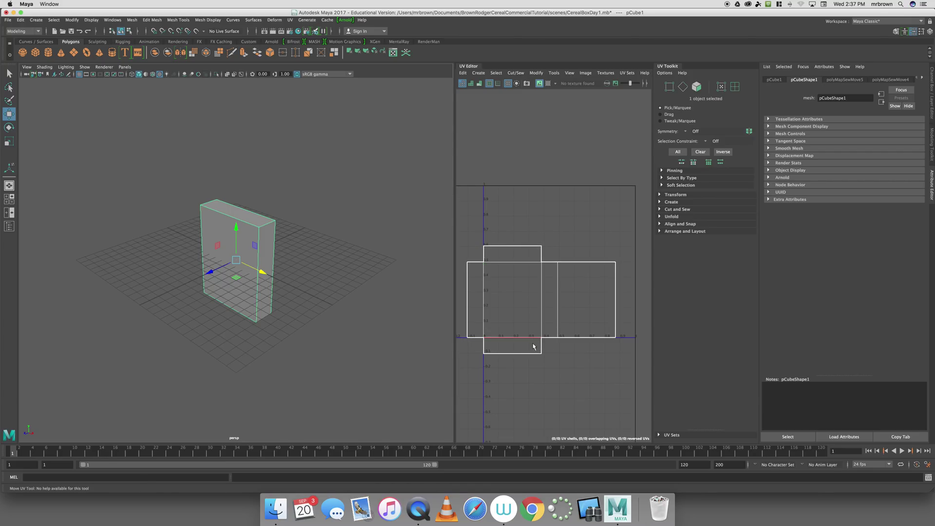
scroll(551, 346, "down", 1)
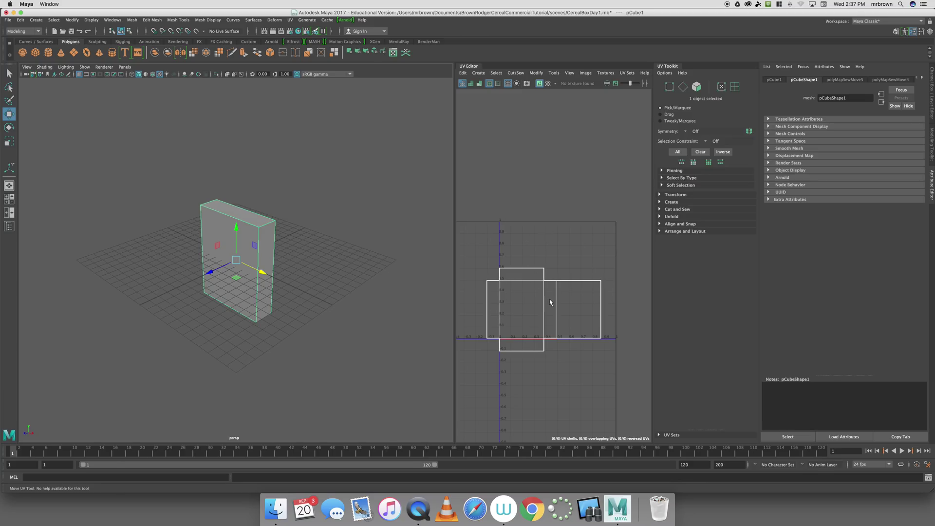
right_click_drag(550, 302, 581, 299)
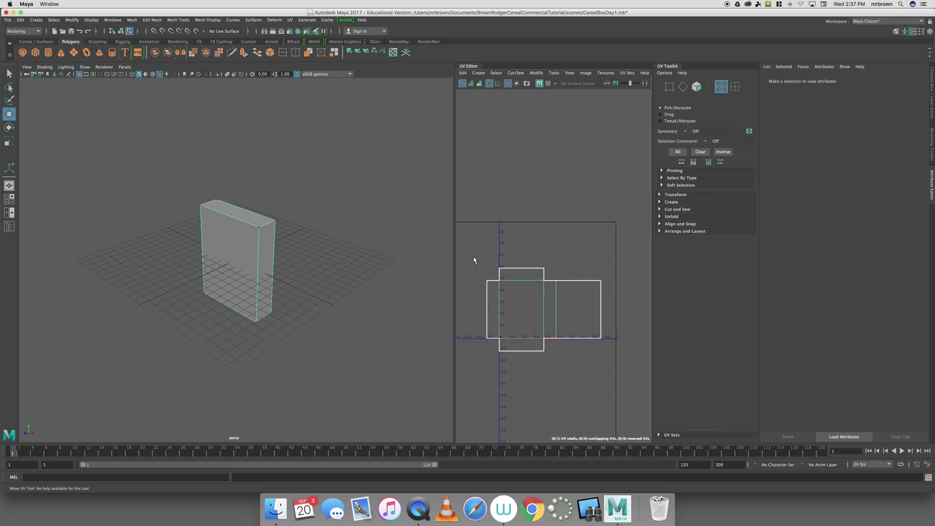
left_click_drag(473, 253, 618, 364)
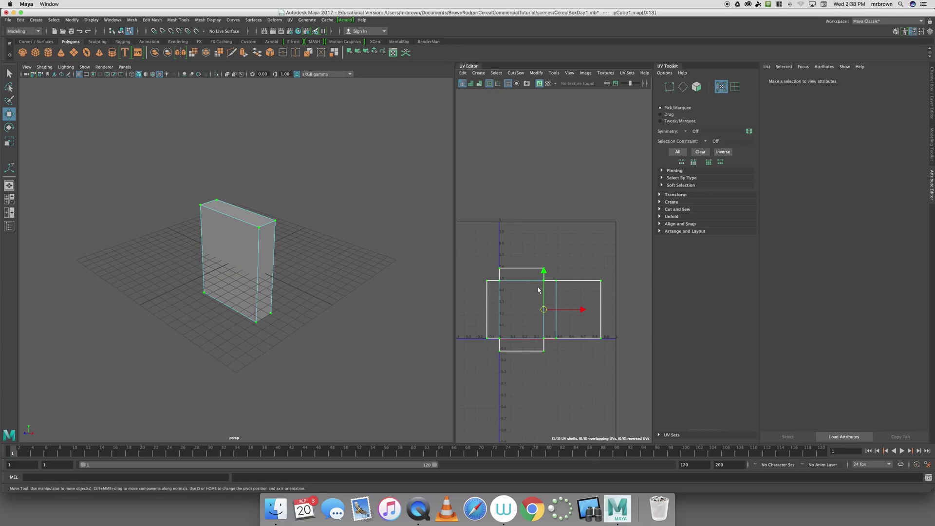
left_click_drag(543, 309, 557, 277)
key("r")
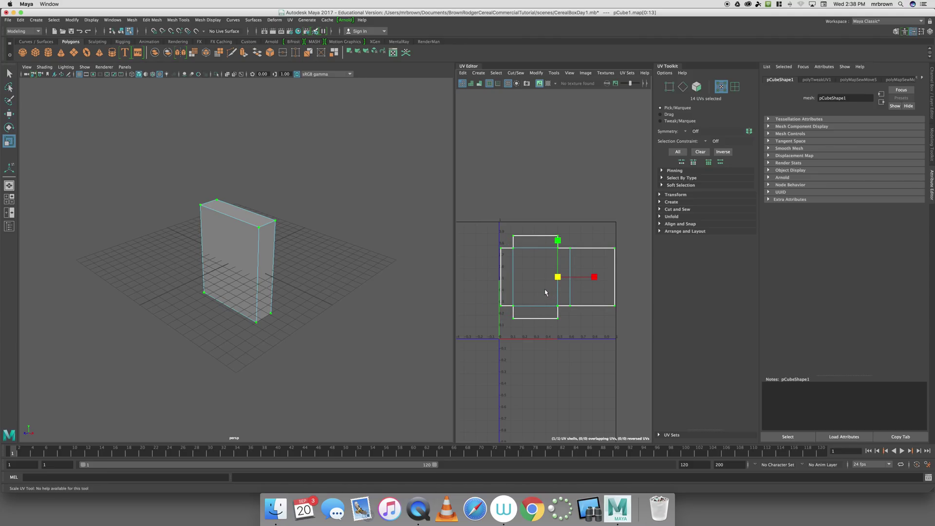
mouse_move(558, 277)
left_mouse_down()
mouse_move(626, 261)
mouse_move(548, 276)
mouse_move(557, 275)
left_mouse_up()
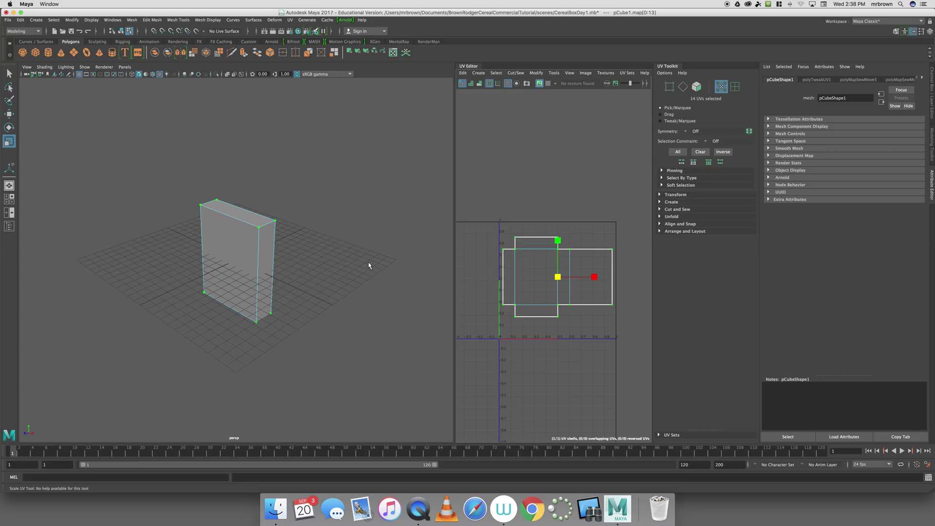
Return the box to object mode and open the Create PSD Network options for it from the UV Editor.
right_click_drag(263, 246, 294, 238)
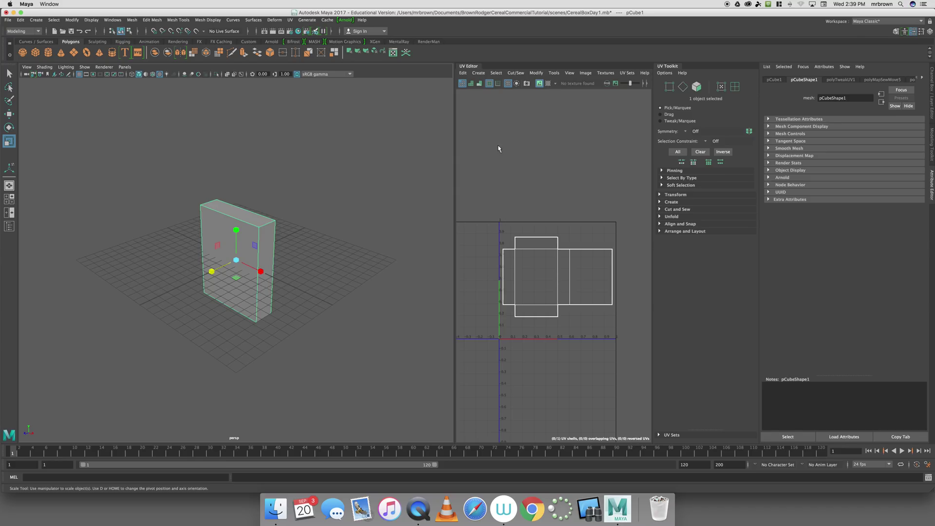
left_click(586, 73)
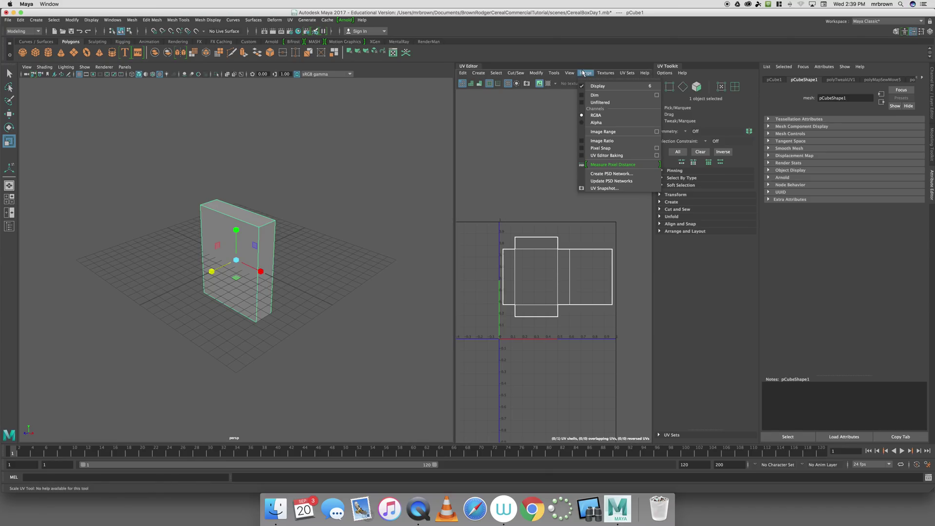
left_click(613, 174)
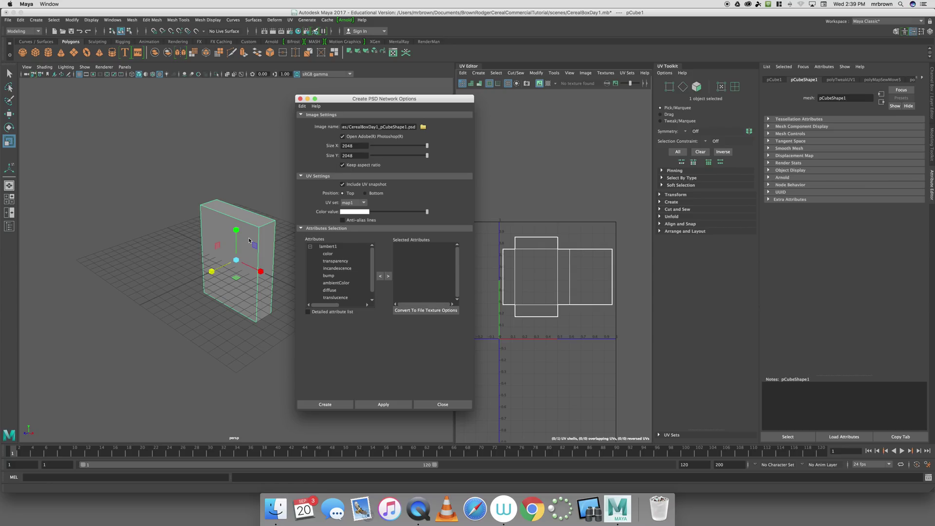
Select the box's upper front edge to check the PSD network's attribute list, and return the box to object mode.
right_click_drag(249, 240, 249, 211)
left_click(262, 218)
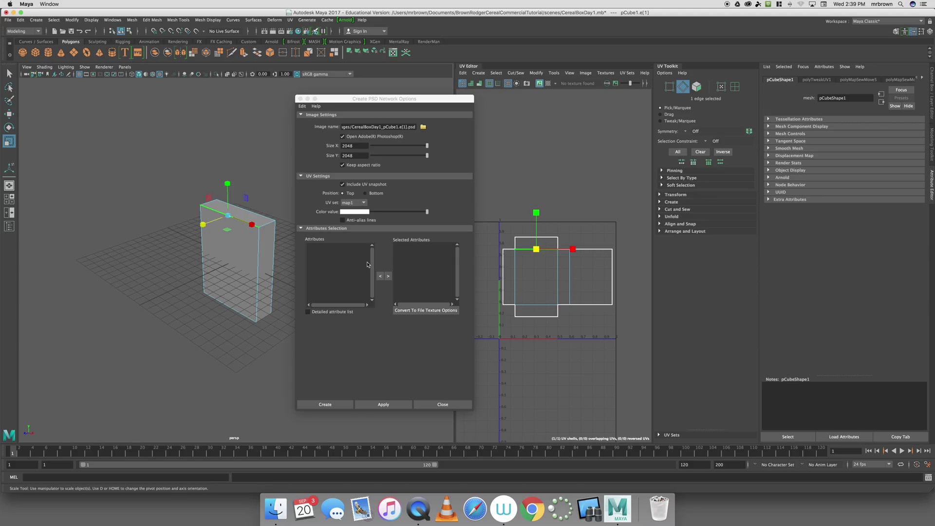
right_click_drag(236, 259, 263, 245)
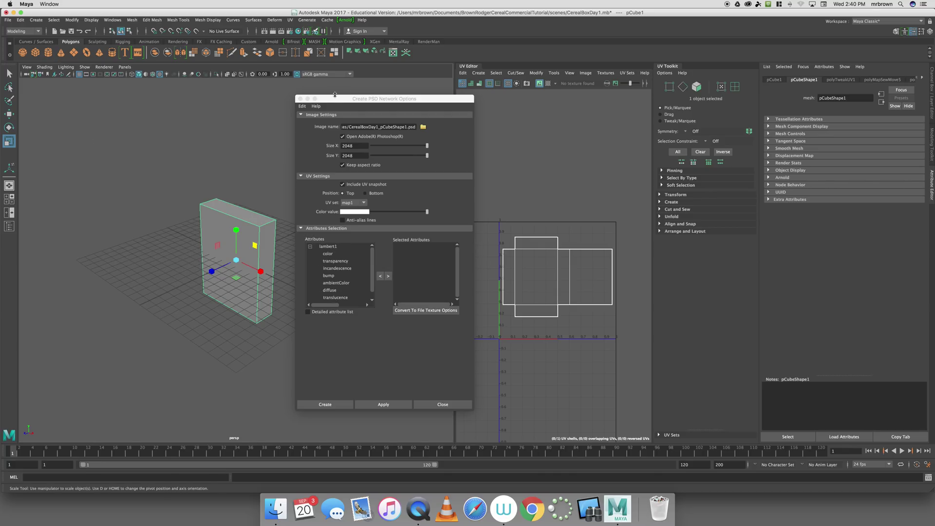
Assign a new Lambert material to the cereal box, keeping the PSD network options open.
left_click_drag(338, 101, 384, 79)
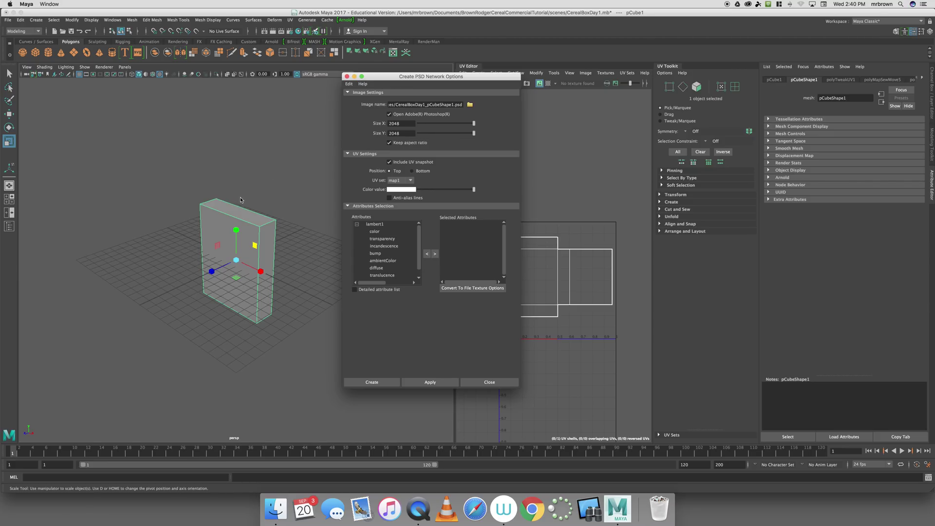
right_click(238, 209)
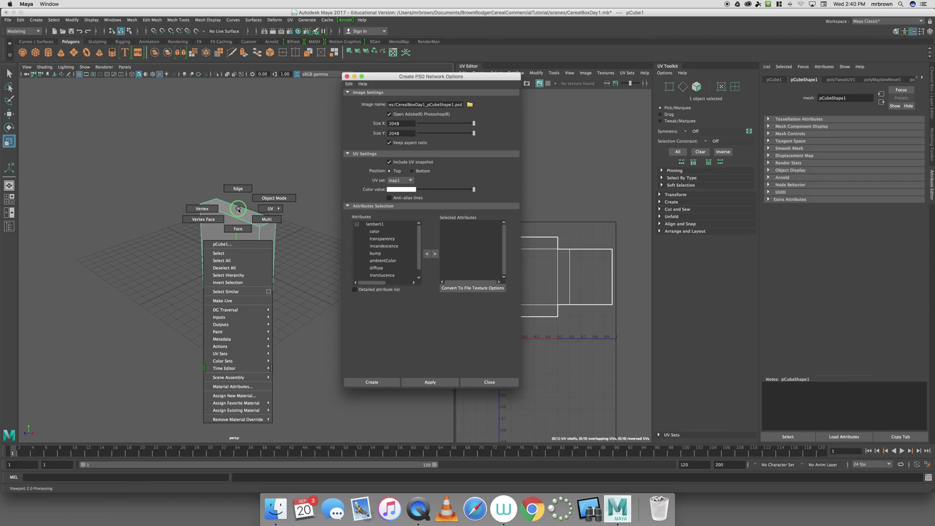
left_click(249, 395)
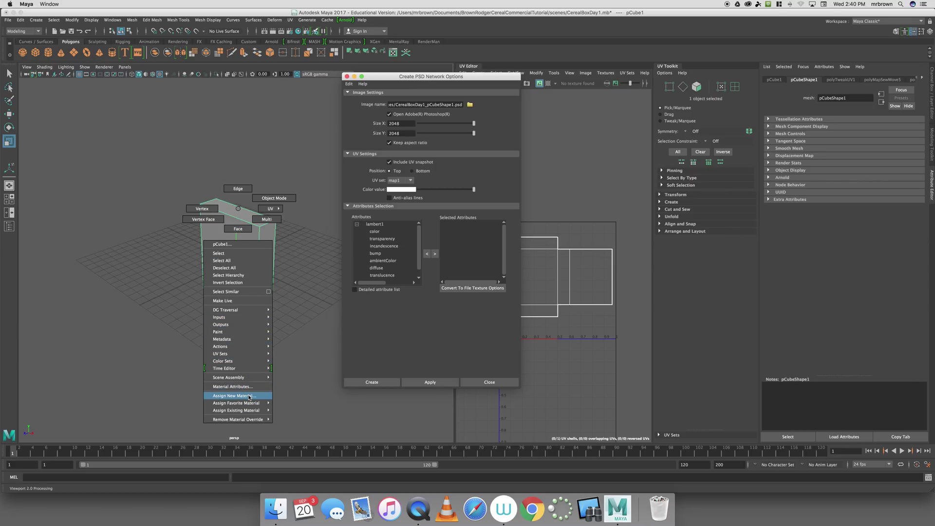
left_click_drag(360, 173, 119, 112)
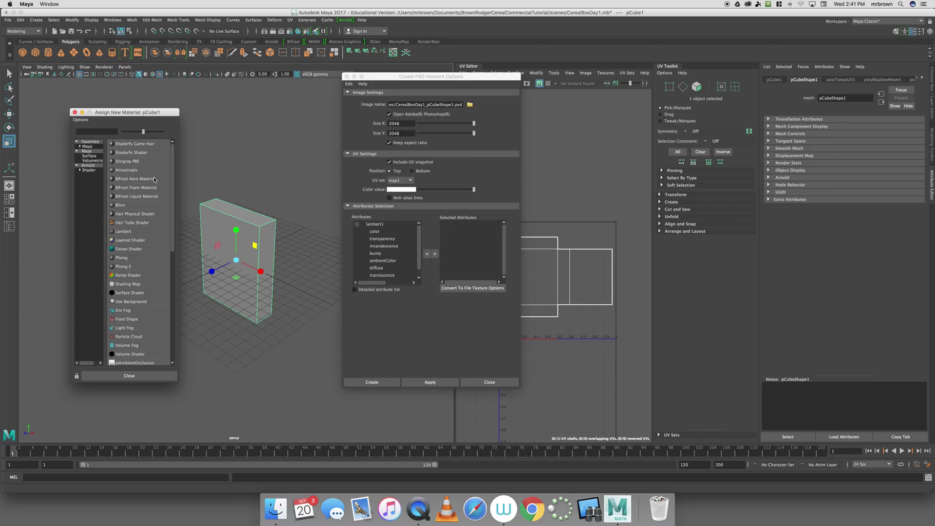
left_click(125, 232)
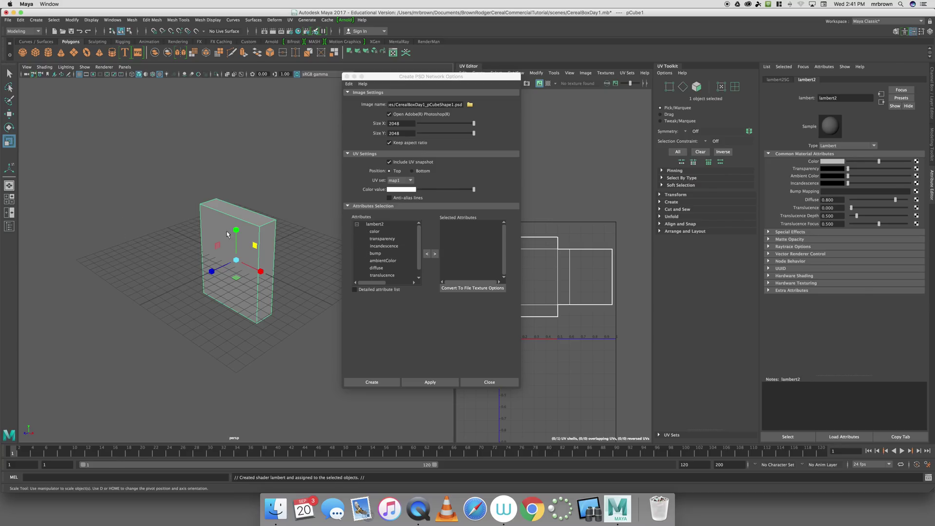
Add the new Lambert's color attribute to the PSD network, with opening in Photoshop enabled and a 2048 by 2048 image size.
double_click(375, 232)
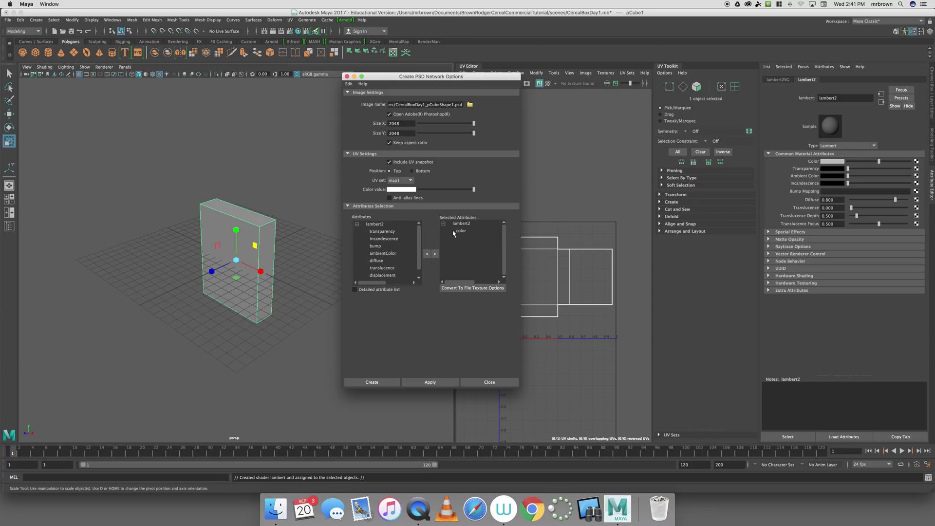
left_click_drag(395, 105, 454, 106)
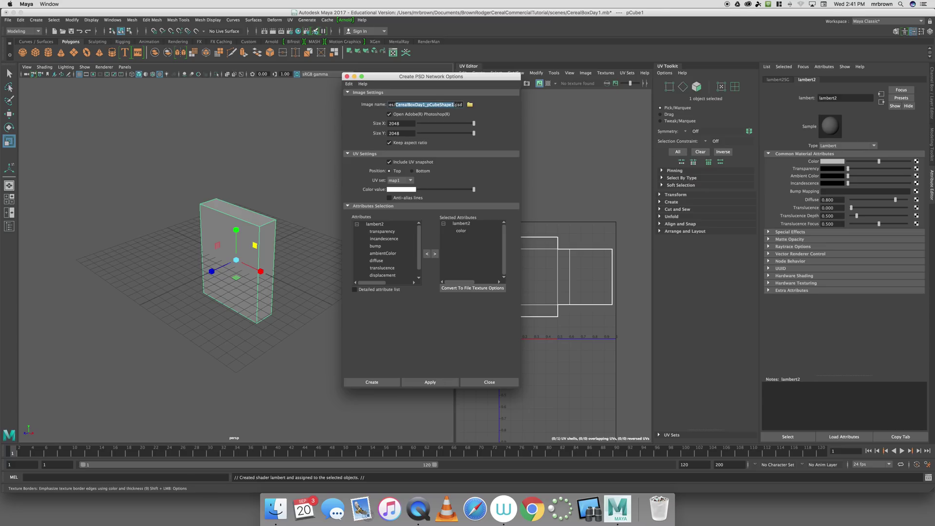
left_click(389, 115)
left_click(389, 115)
left_click(404, 133)
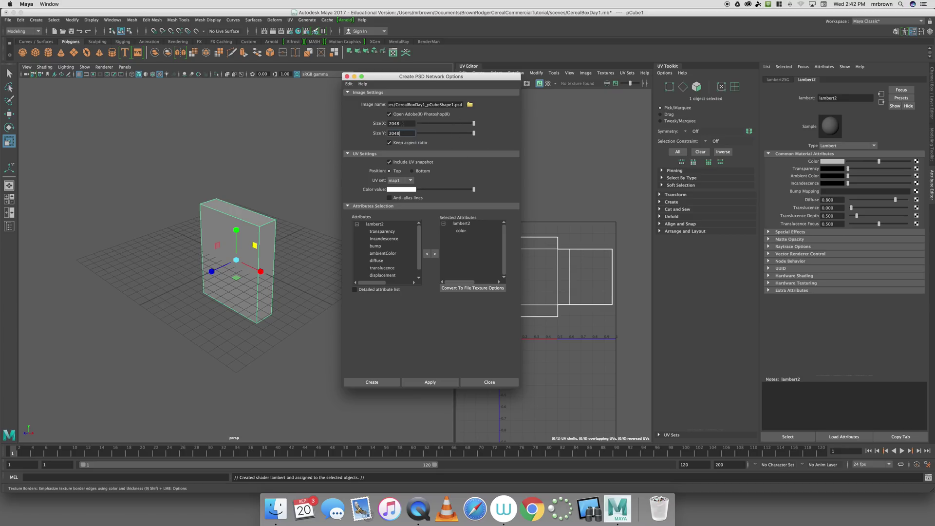
left_click(403, 123)
left_click(403, 124)
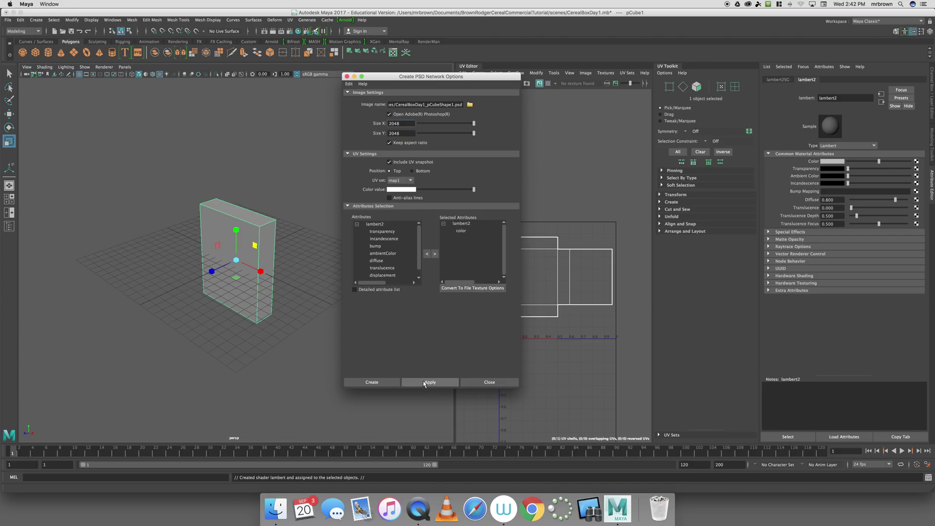
Create the PSD network with its UV snapshot, switch from Photoshop back to Maya, and select the box to show its texture.
left_click(385, 382)
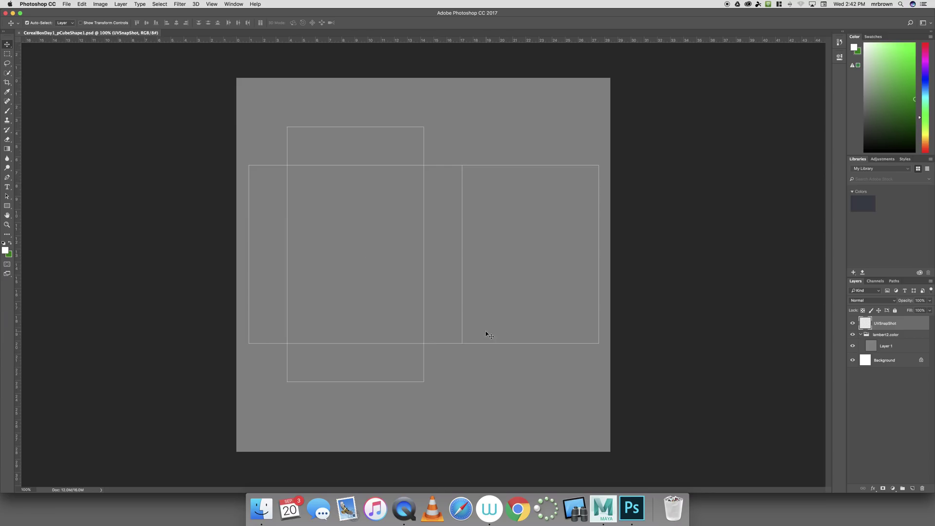
left_click(603, 509)
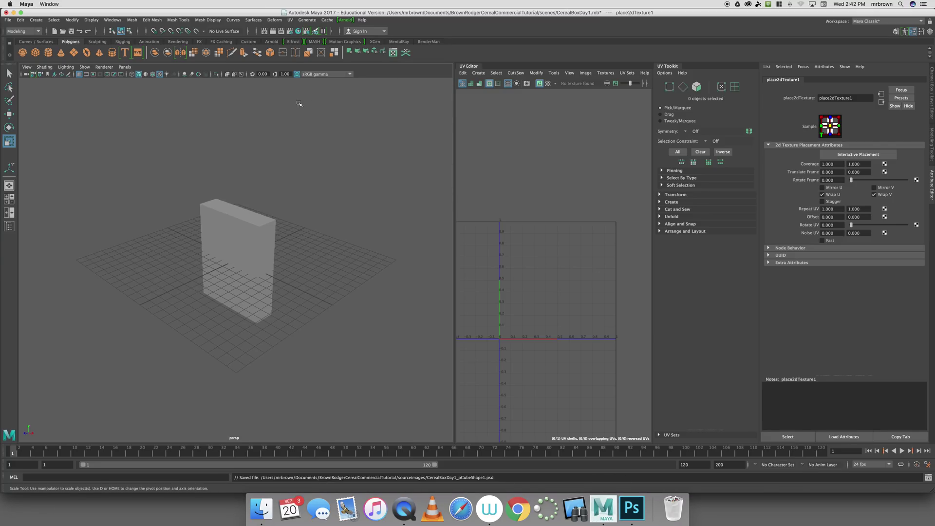
left_click(237, 239)
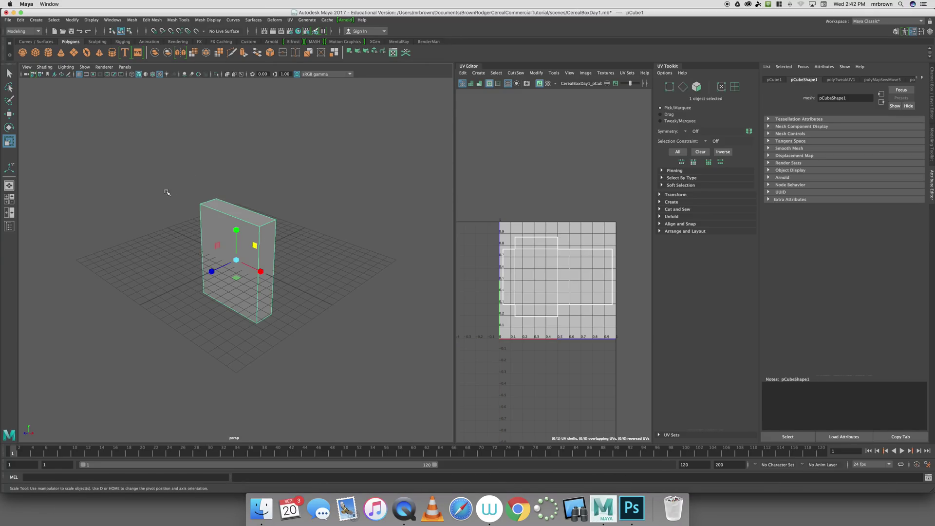